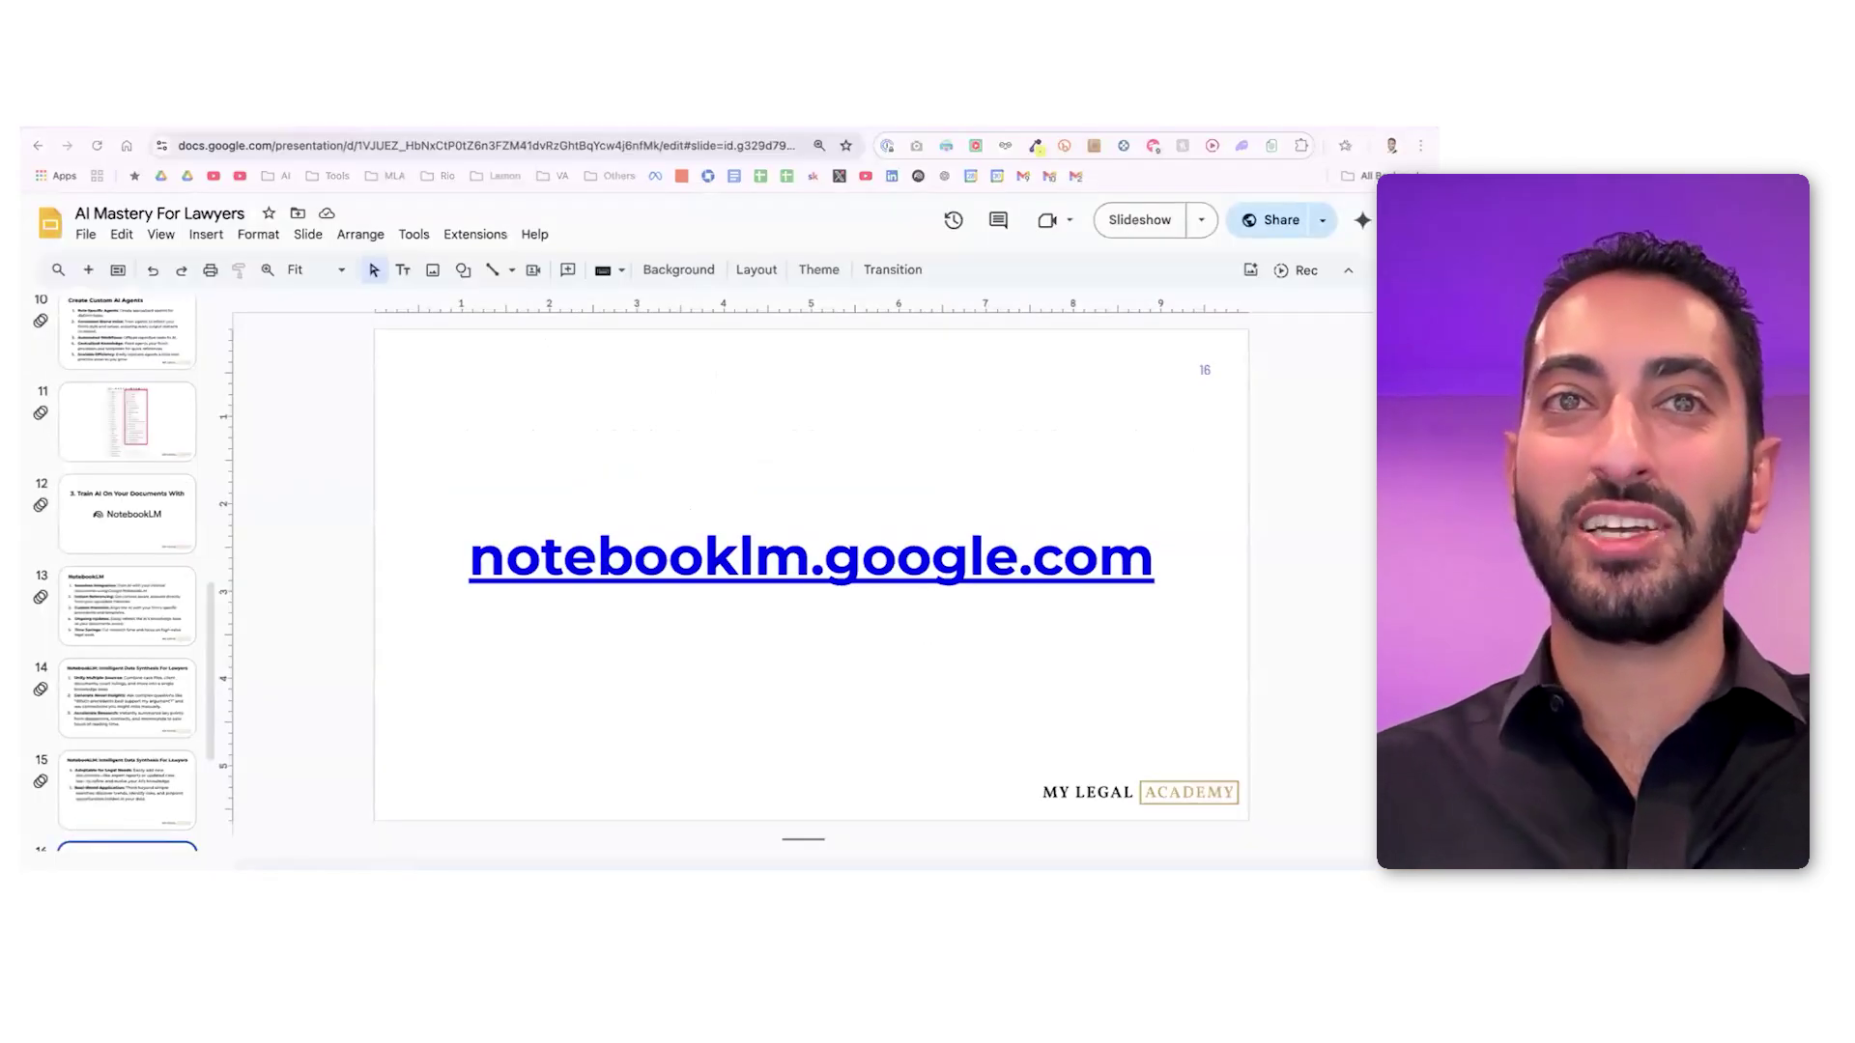
Leave the NotebookLM URL slide for a new browser tab
key(ctrl+t)
Load notebooklm.google.com to reach the My Notebooks home page
text(notebooklm.google.com)
key(Return)
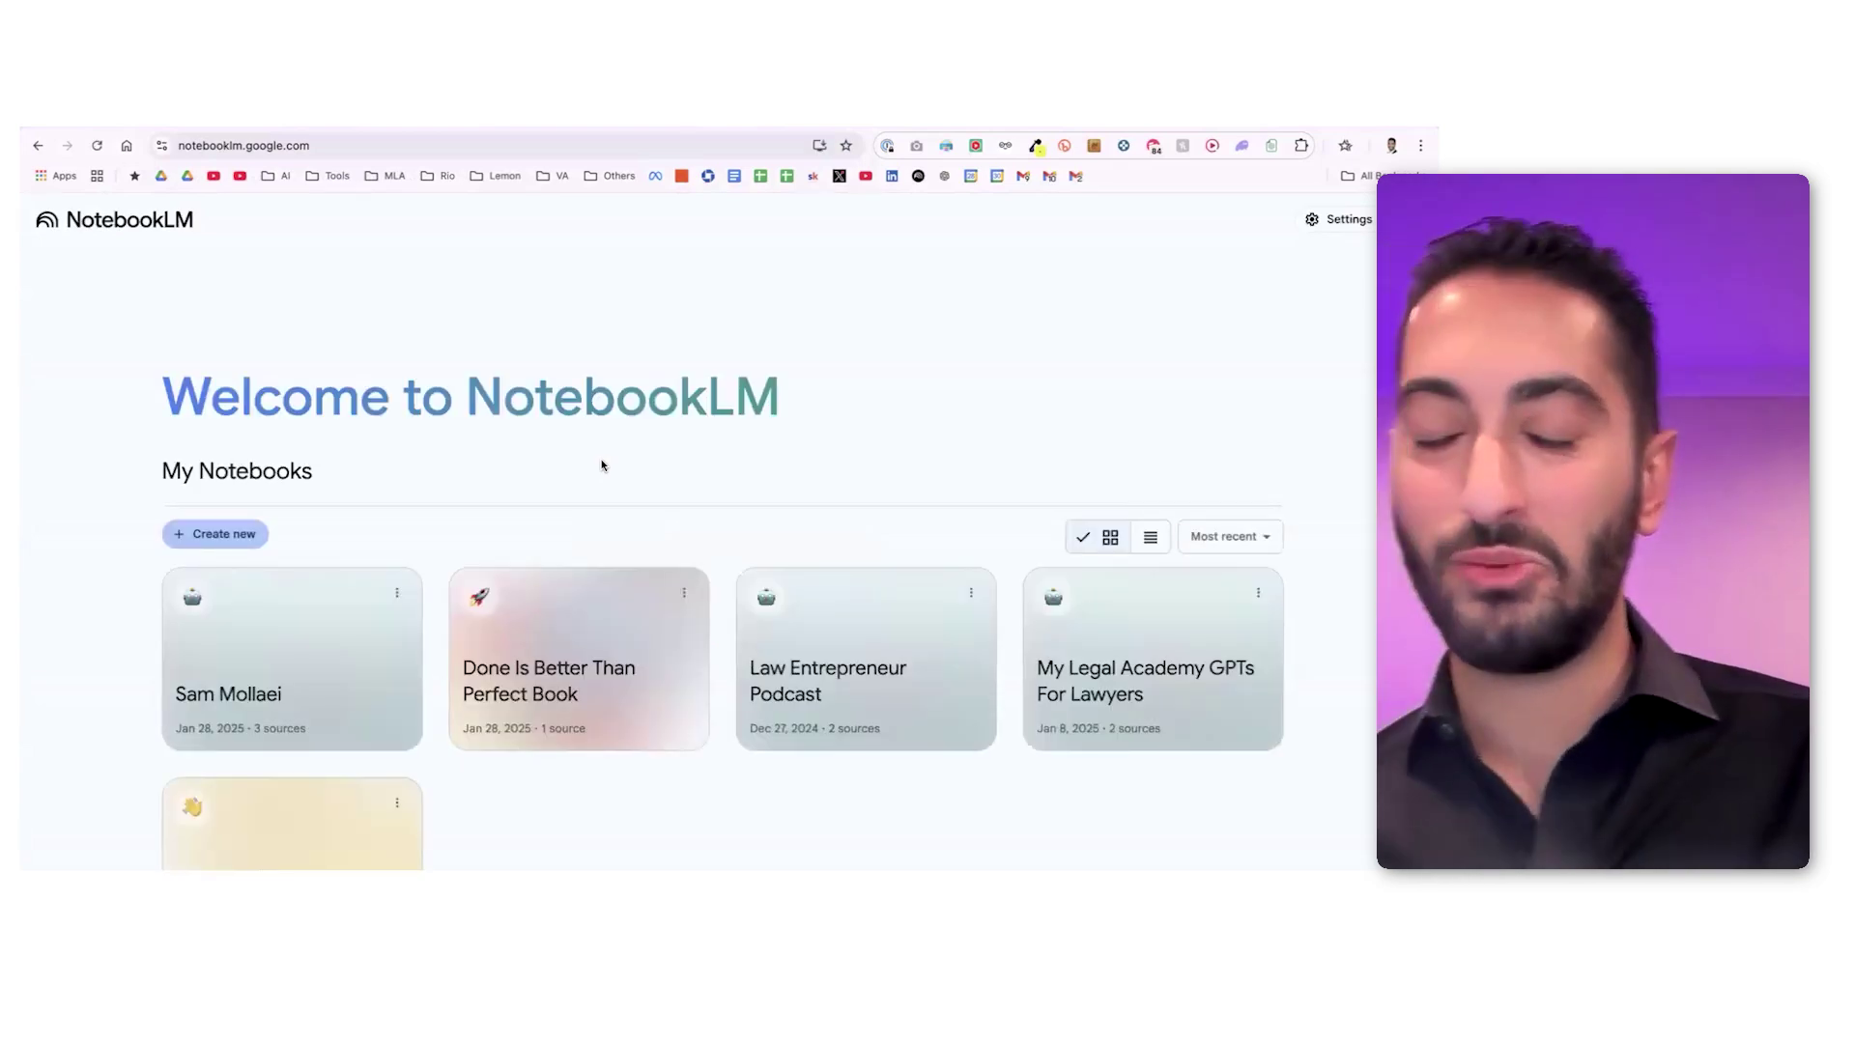
scroll(850, 365, down, 1)
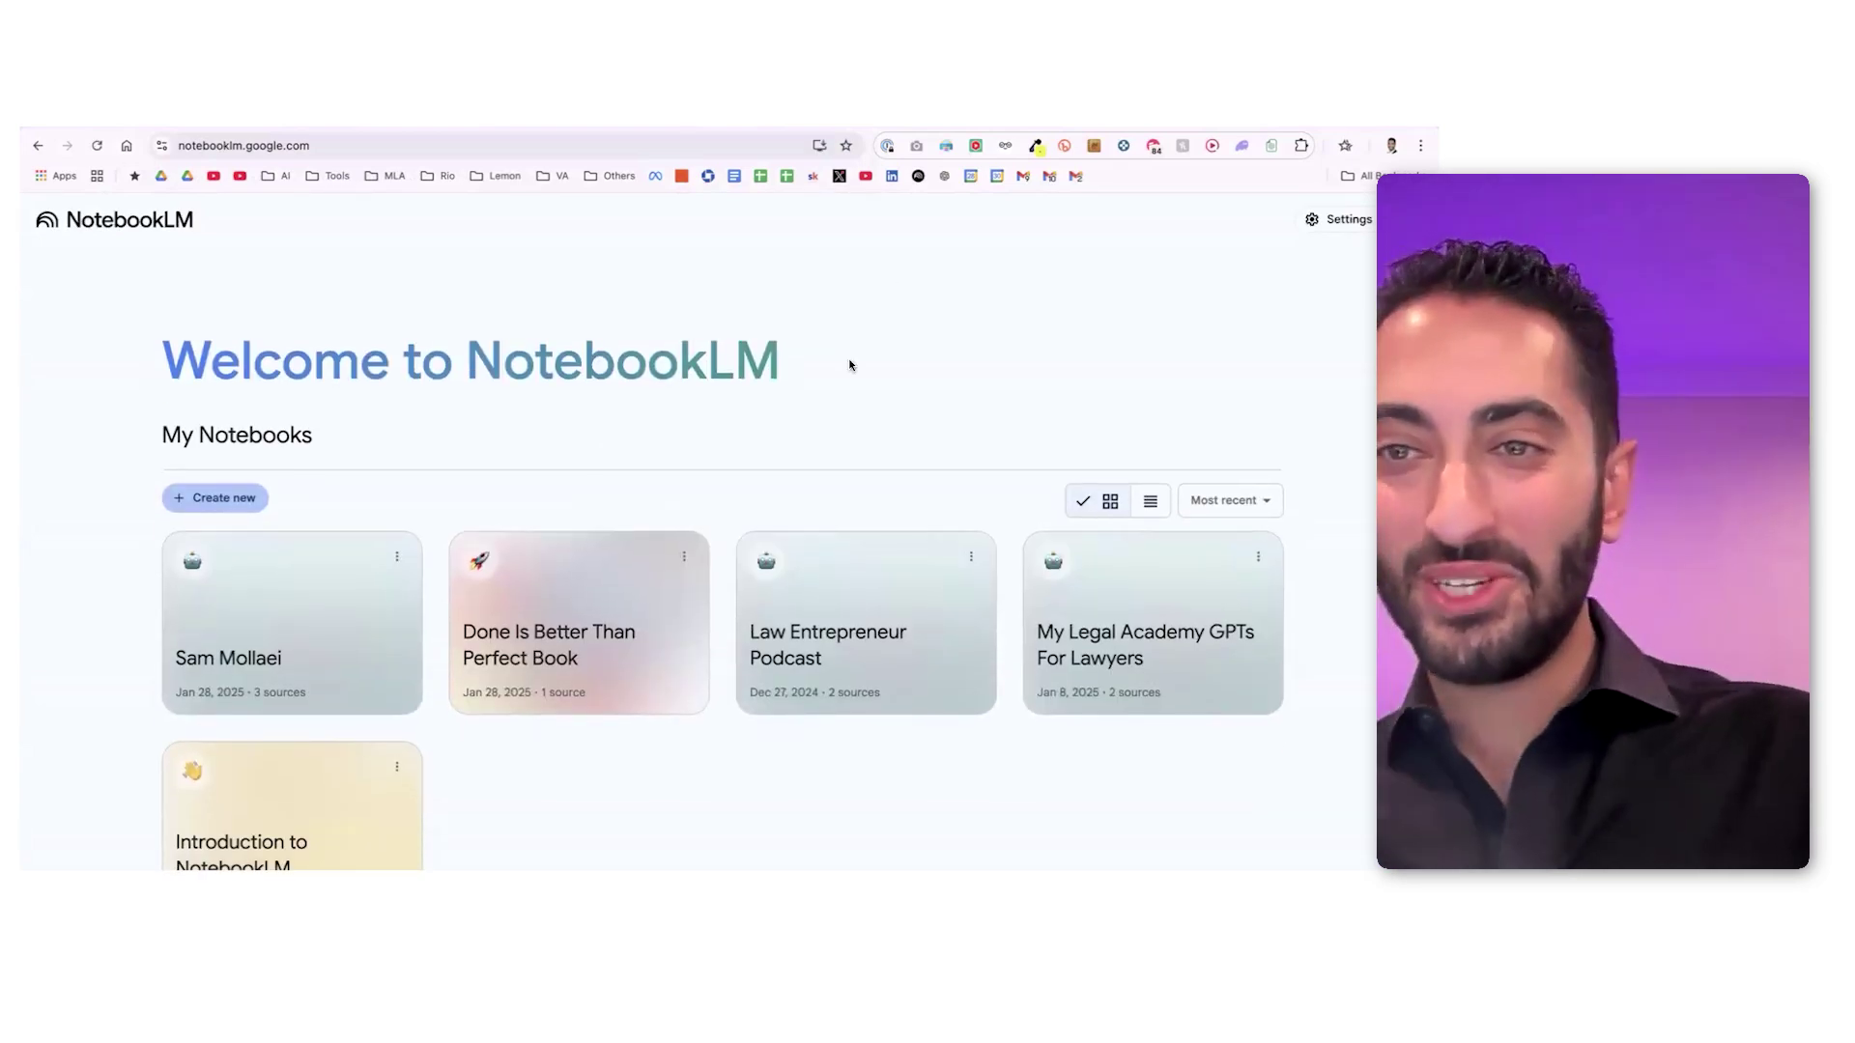
Bookmark the NotebookLM site on the browser's bookmarks bar
drag(161, 144, 1111, 178)
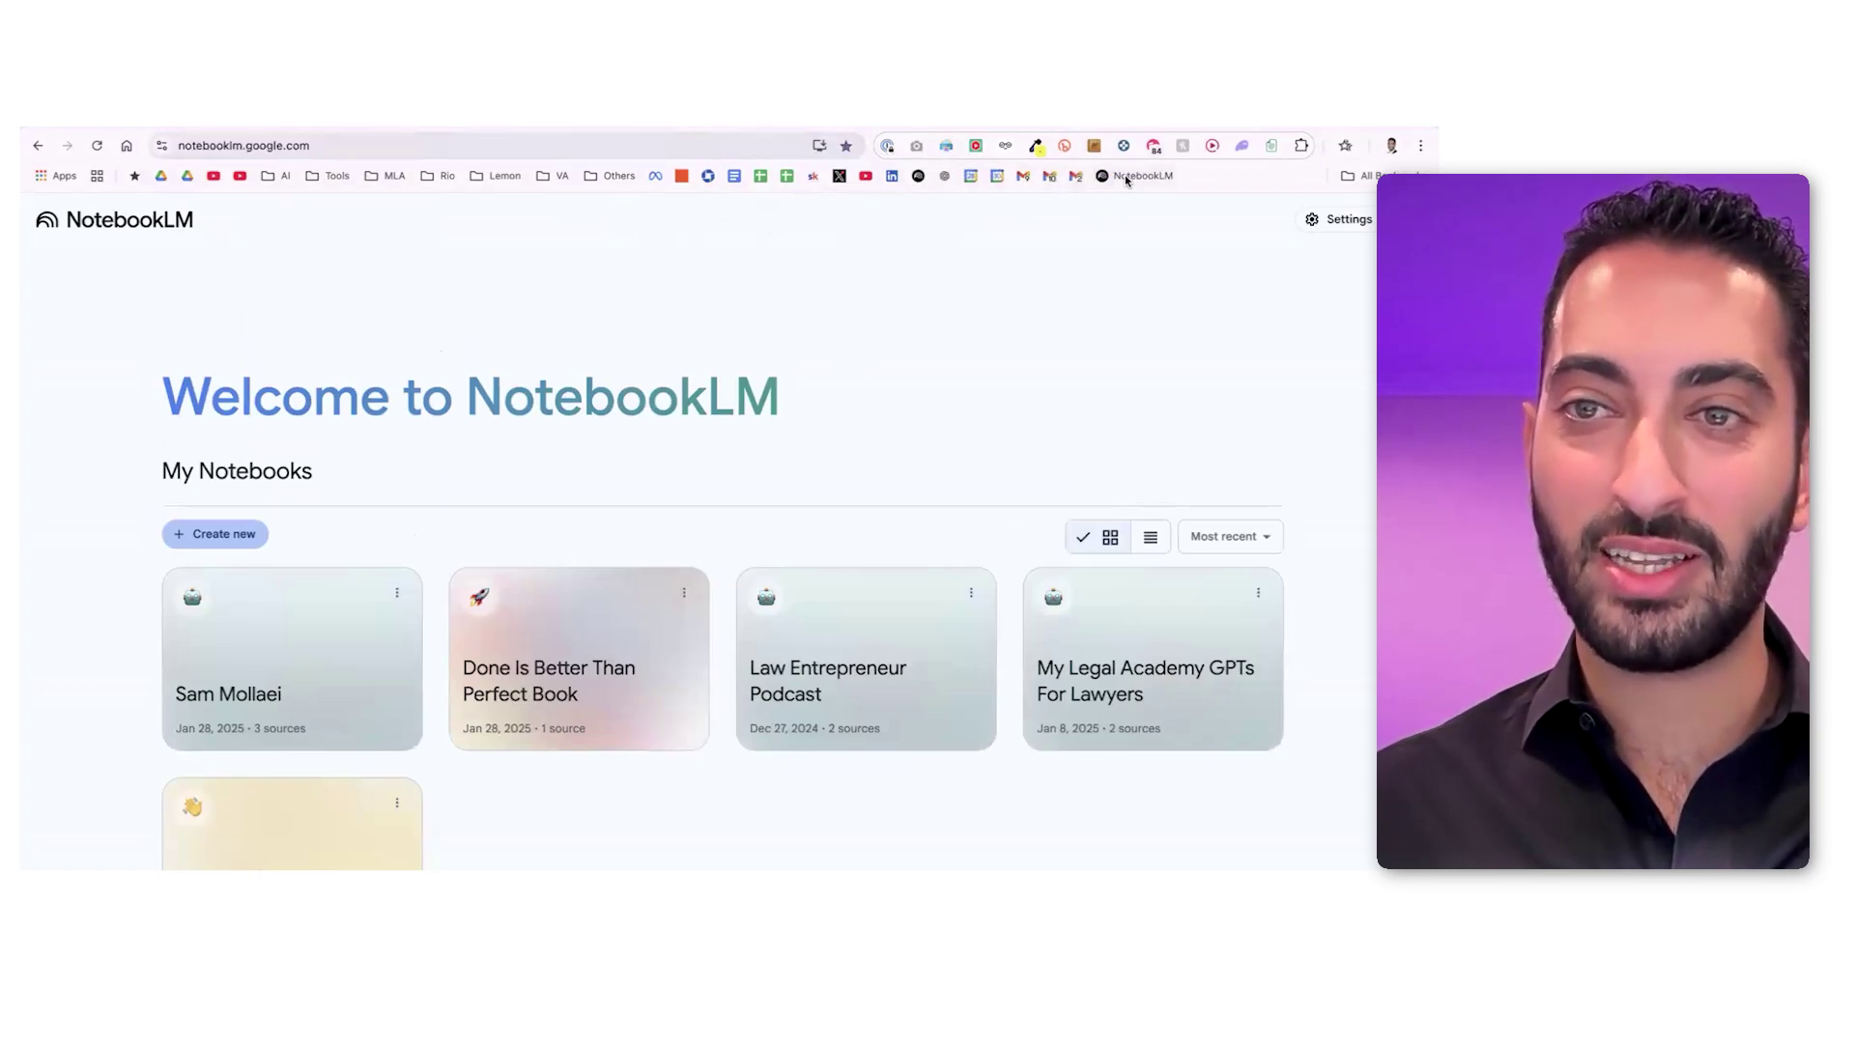
right_click(1118, 182)
key(Escape)
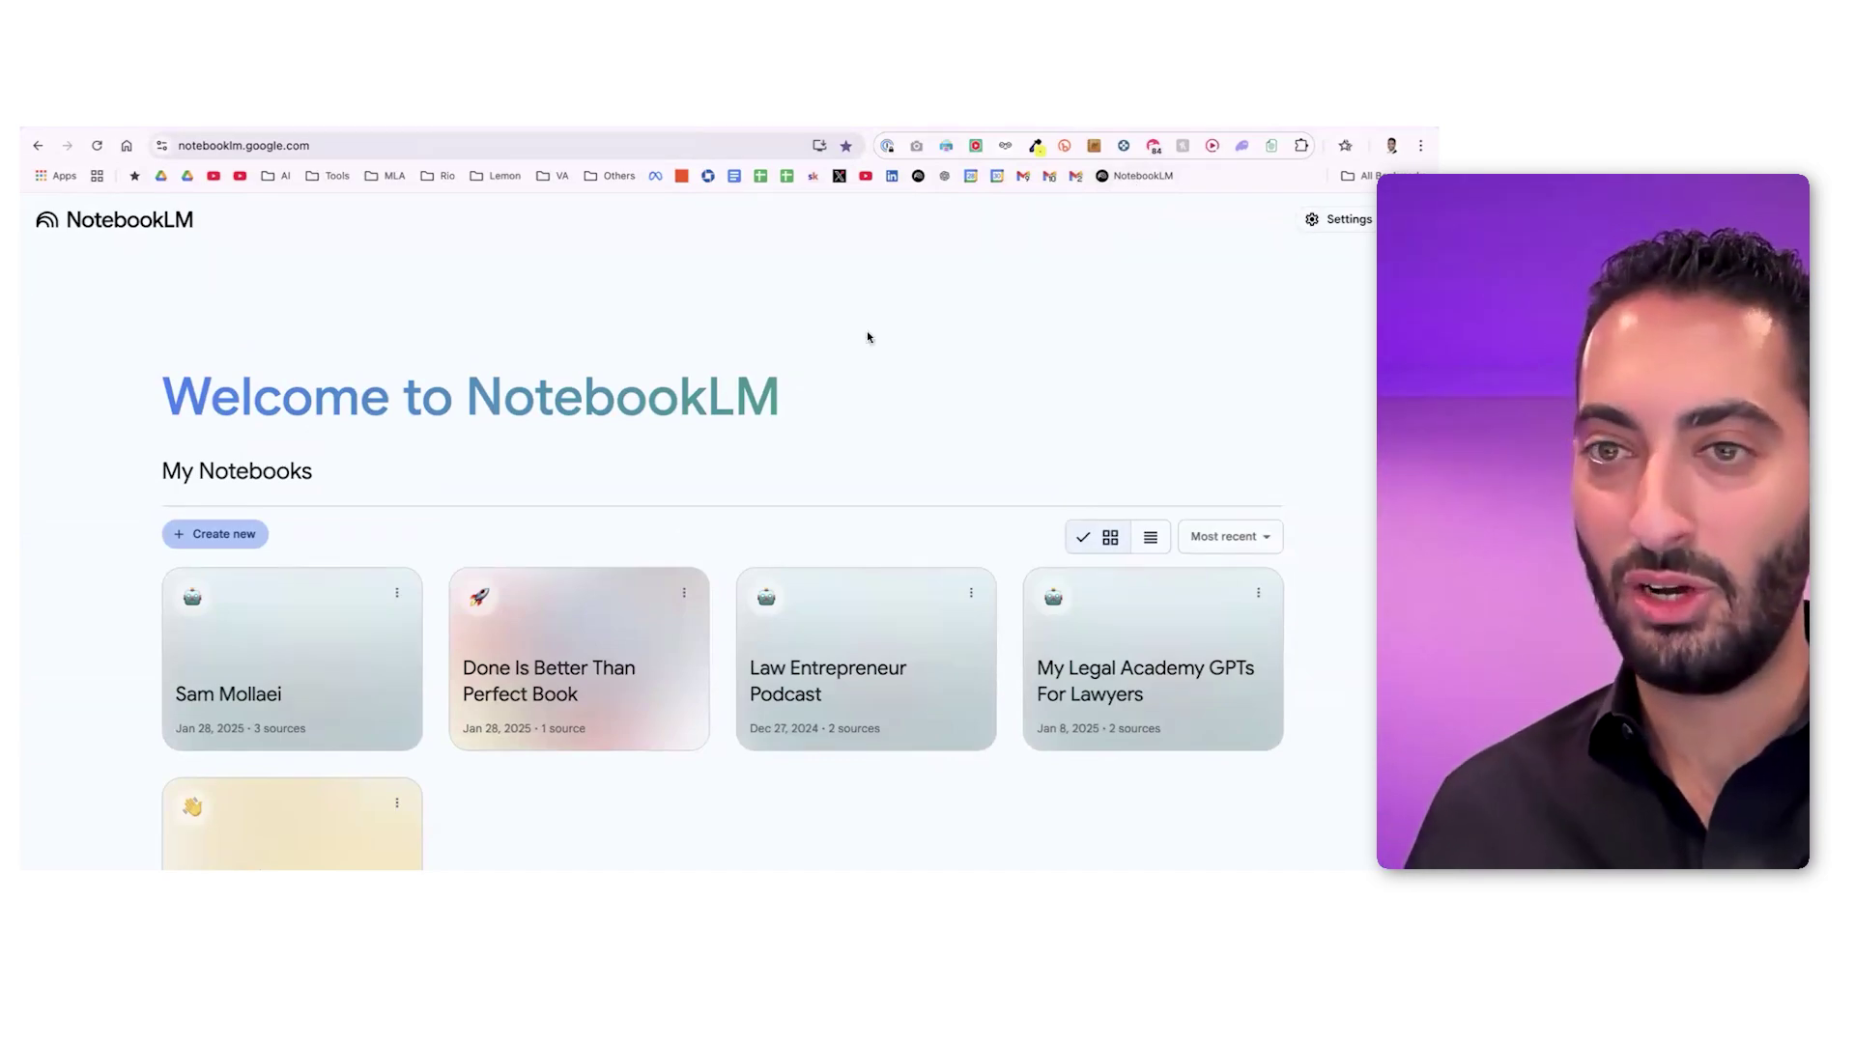
scroll(868, 337, down, 2)
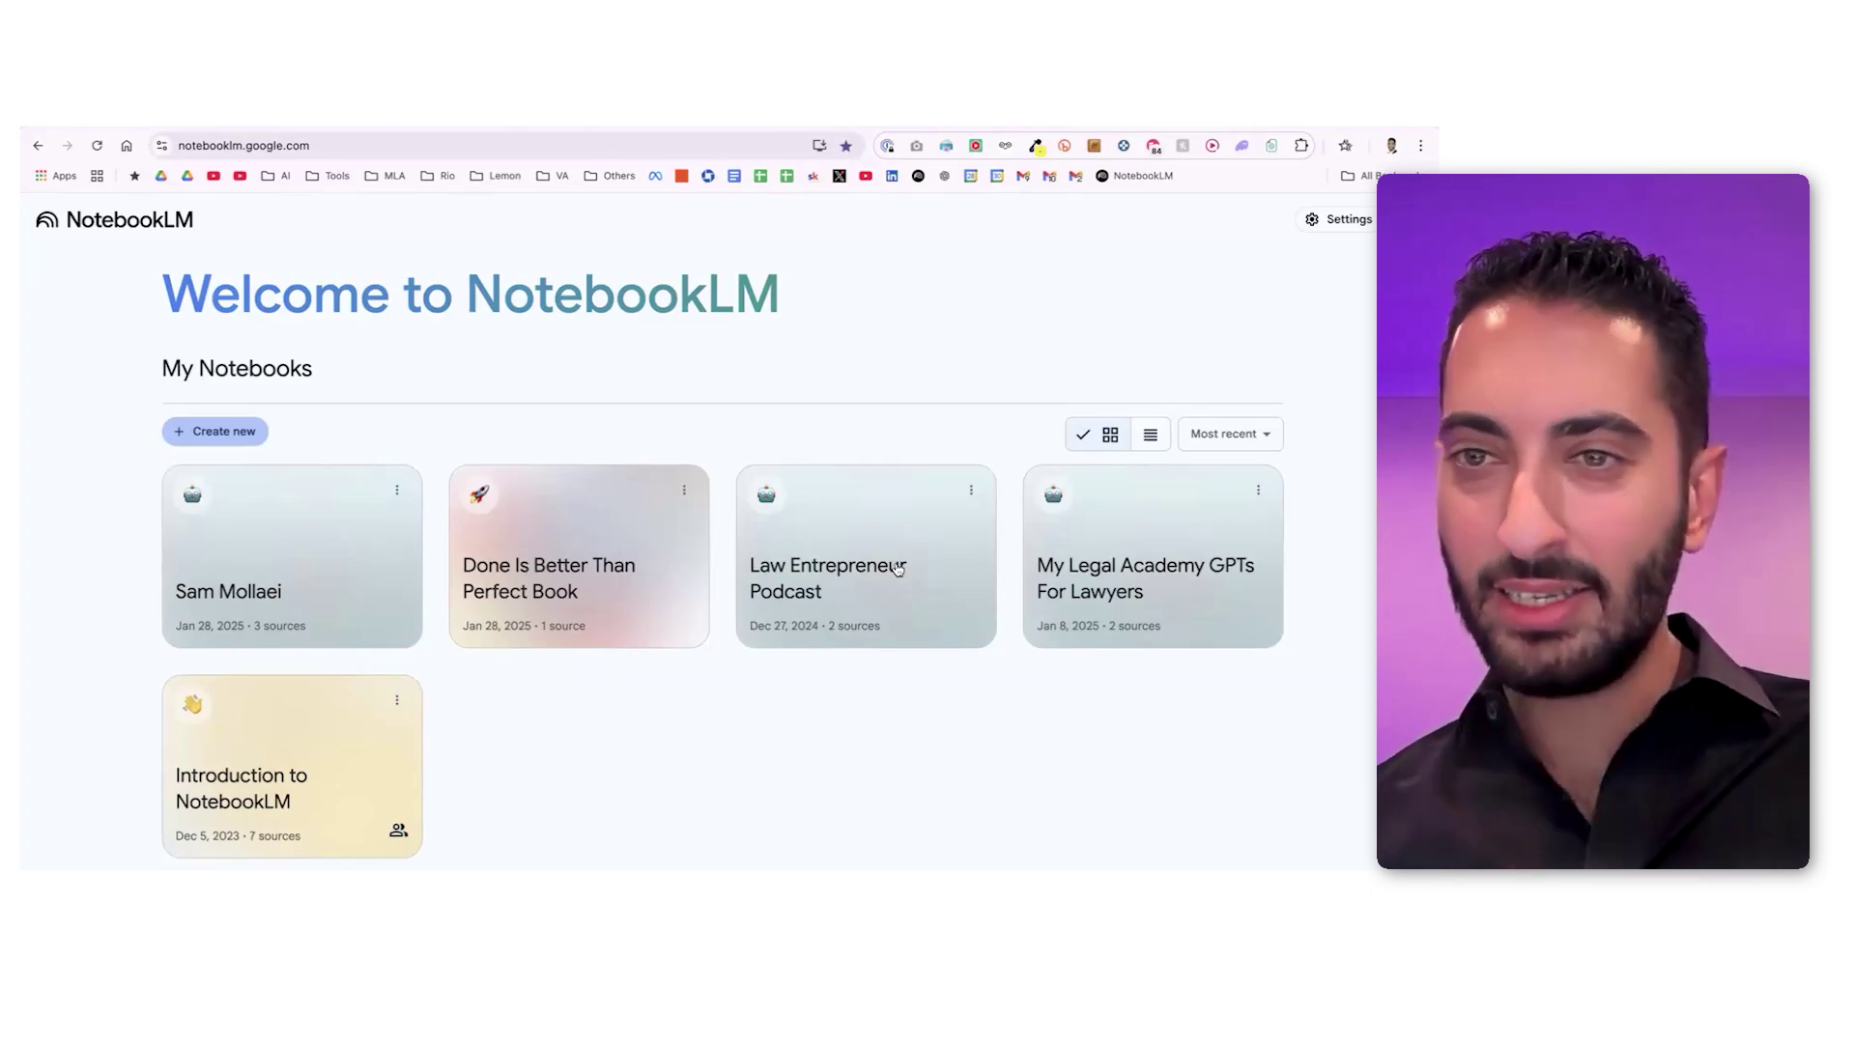
Open the Law Entrepreneur Podcast notebook, then its Google Doc via the 'podc' suggestion in a new tab
click(897, 569)
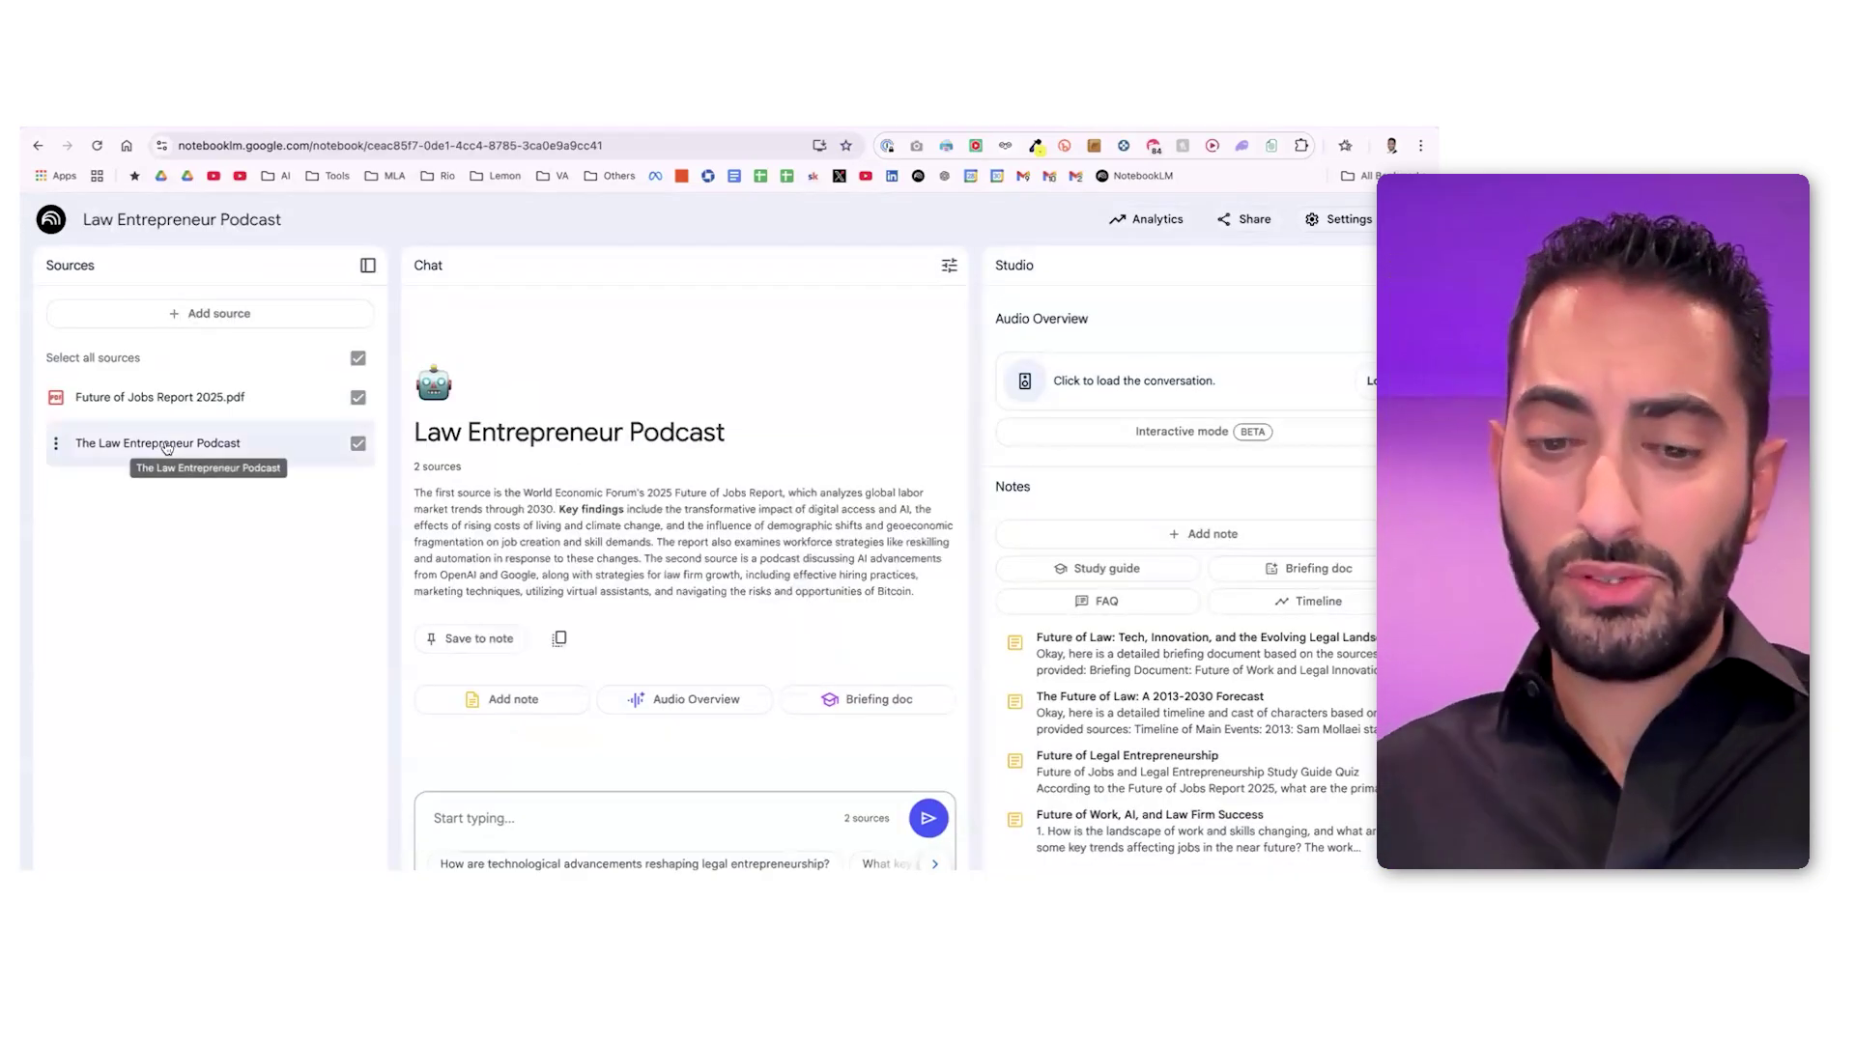
key(ctrl+t)
text(podc)
key(Return)
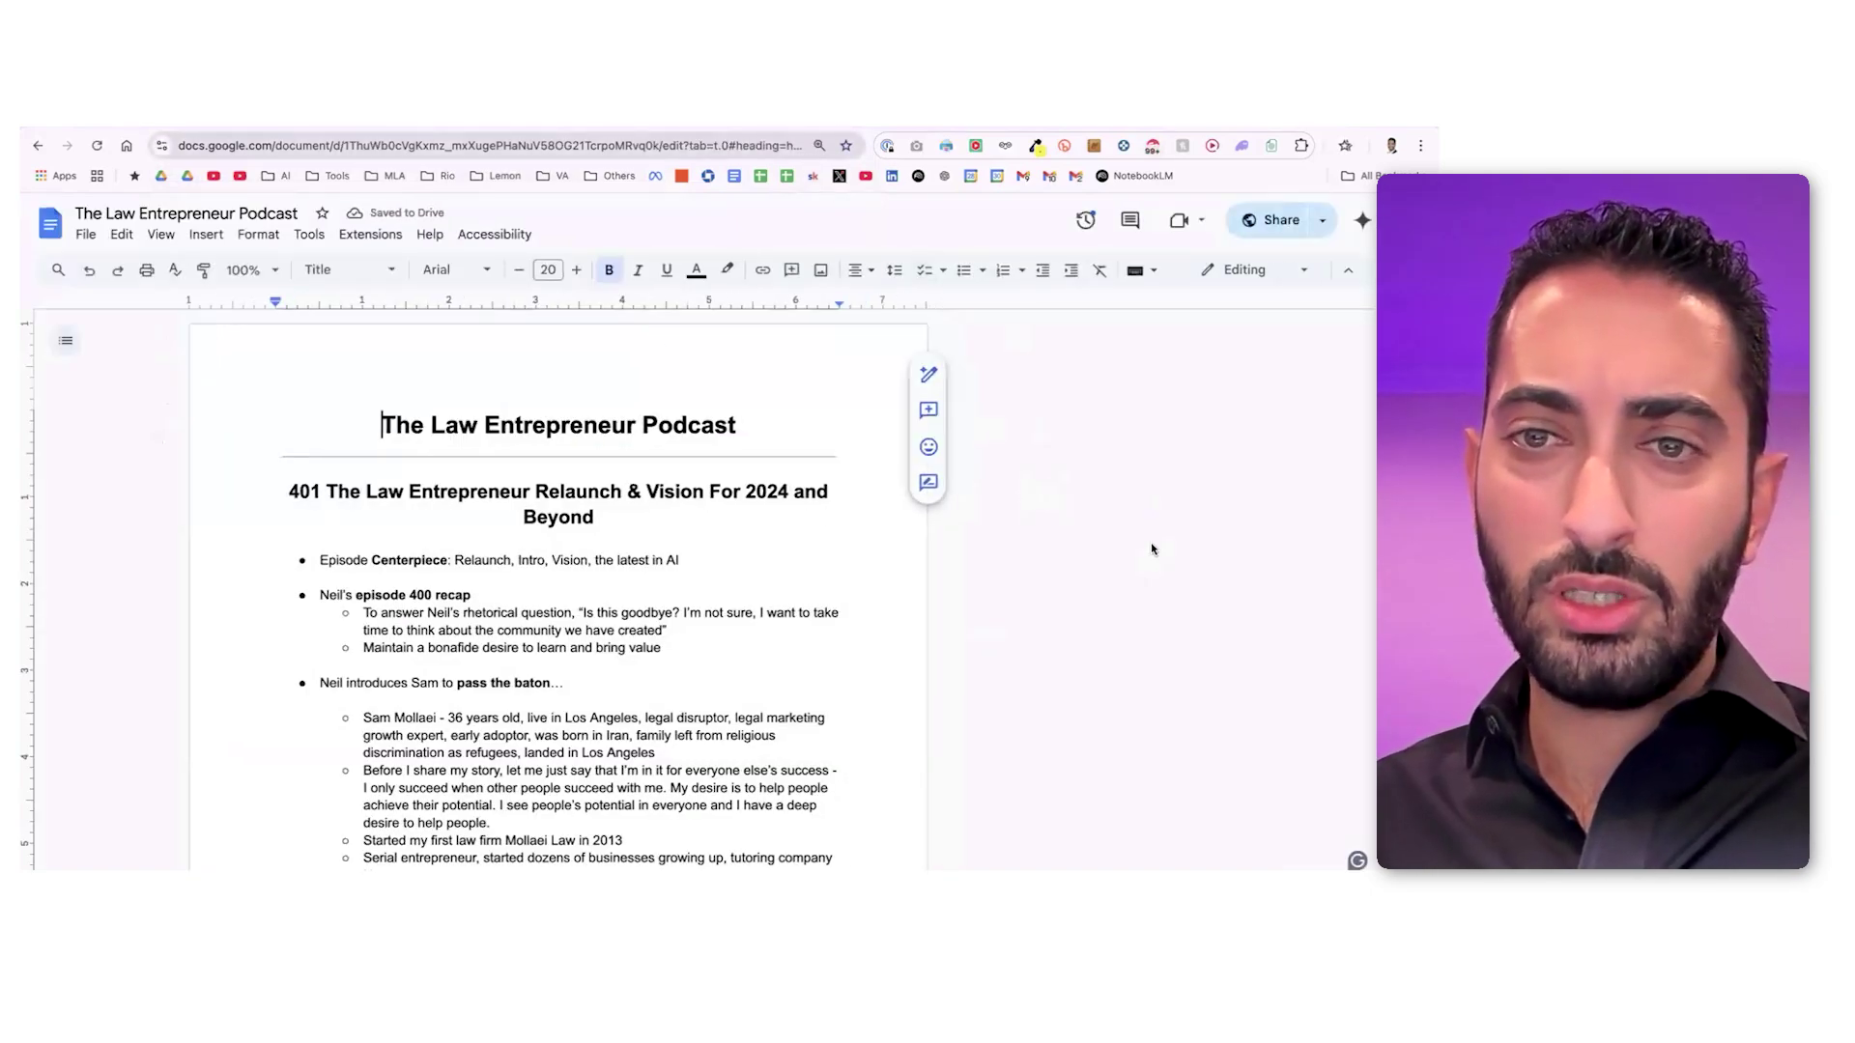
Skim the episode 401 notes, then start adding a source back in NotebookLM
scroll(1161, 546, down, 20)
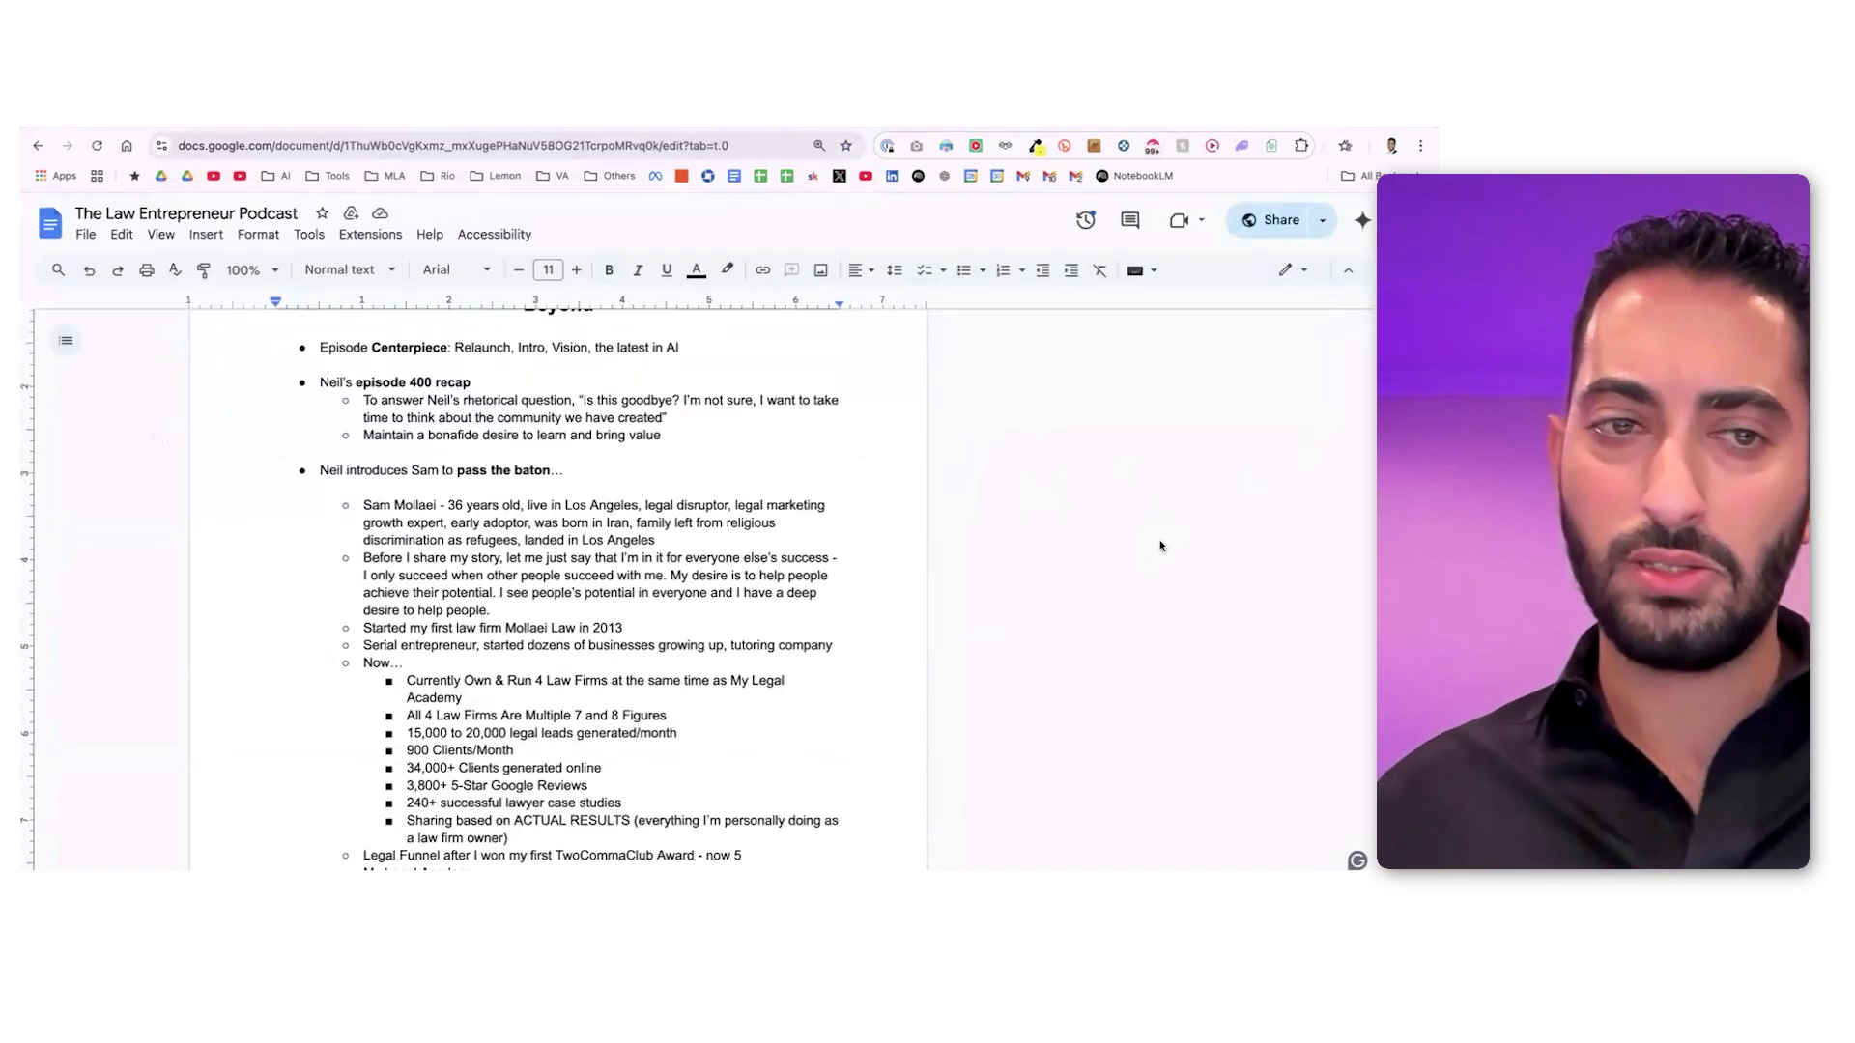
scroll(1161, 546, down, 15)
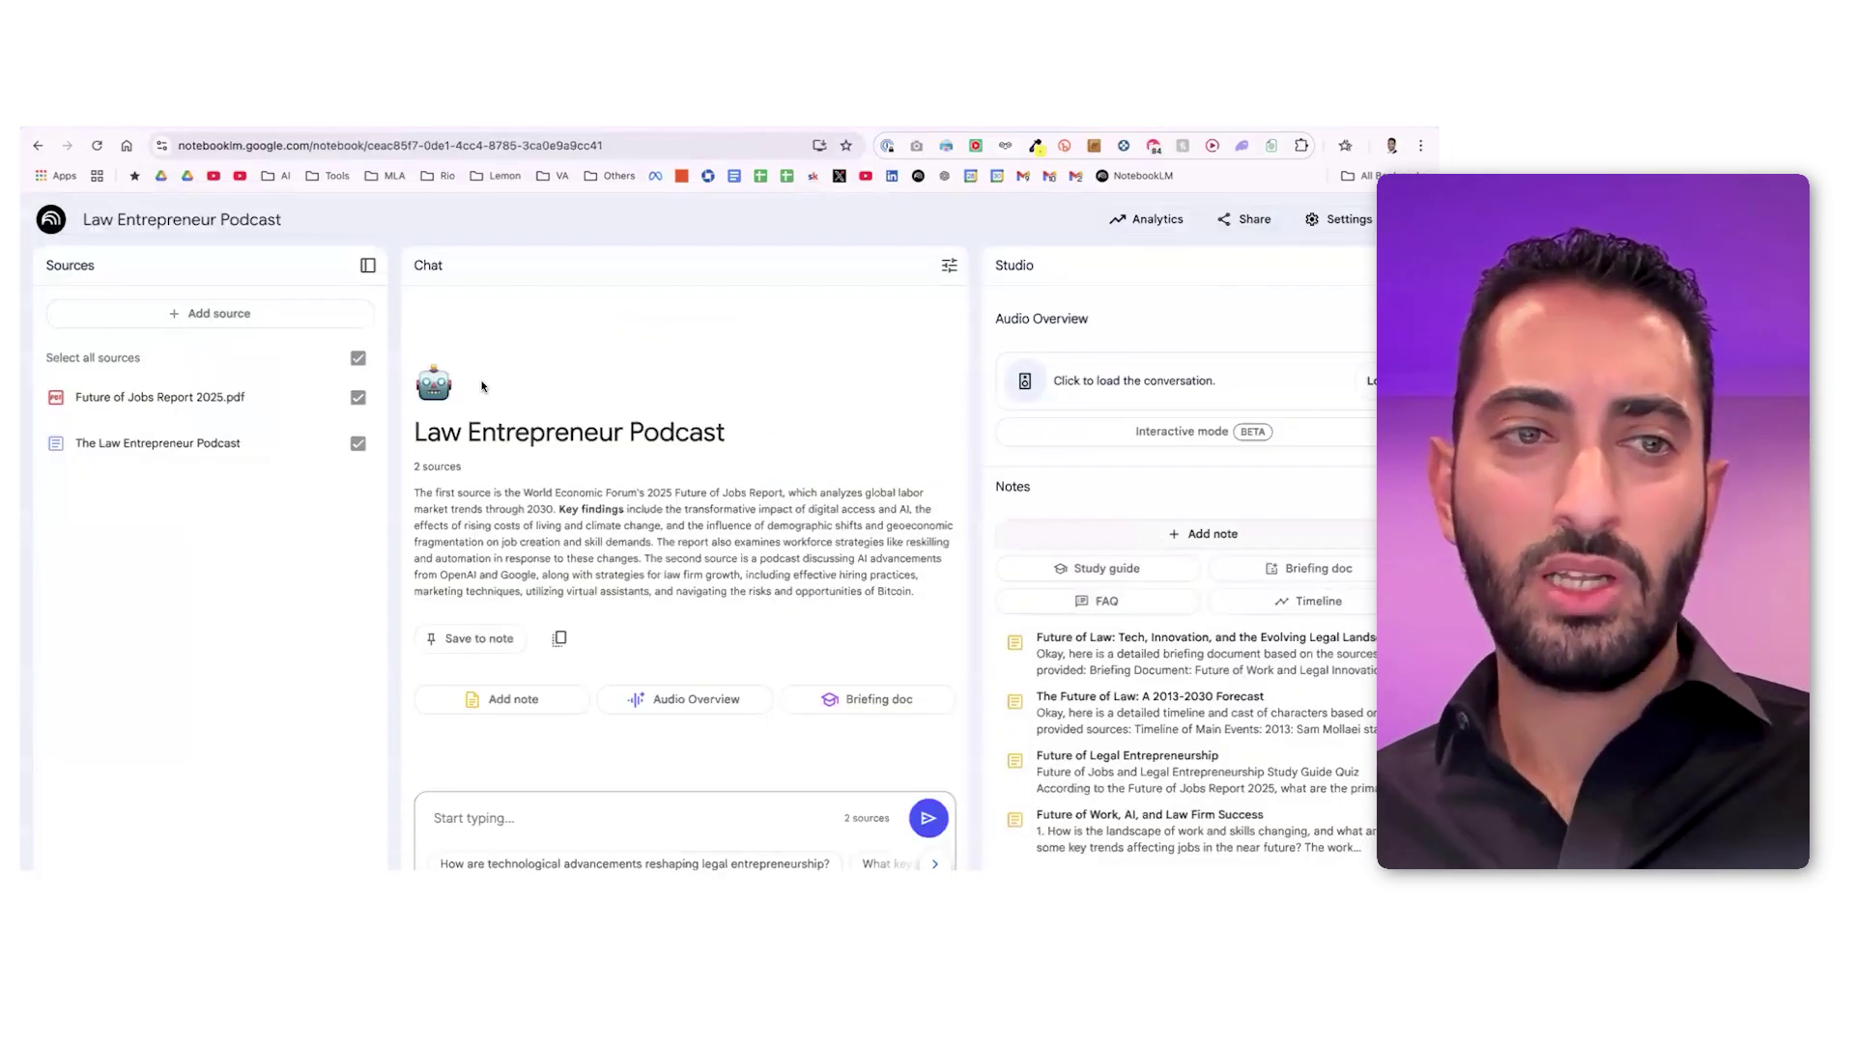
click(253, 319)
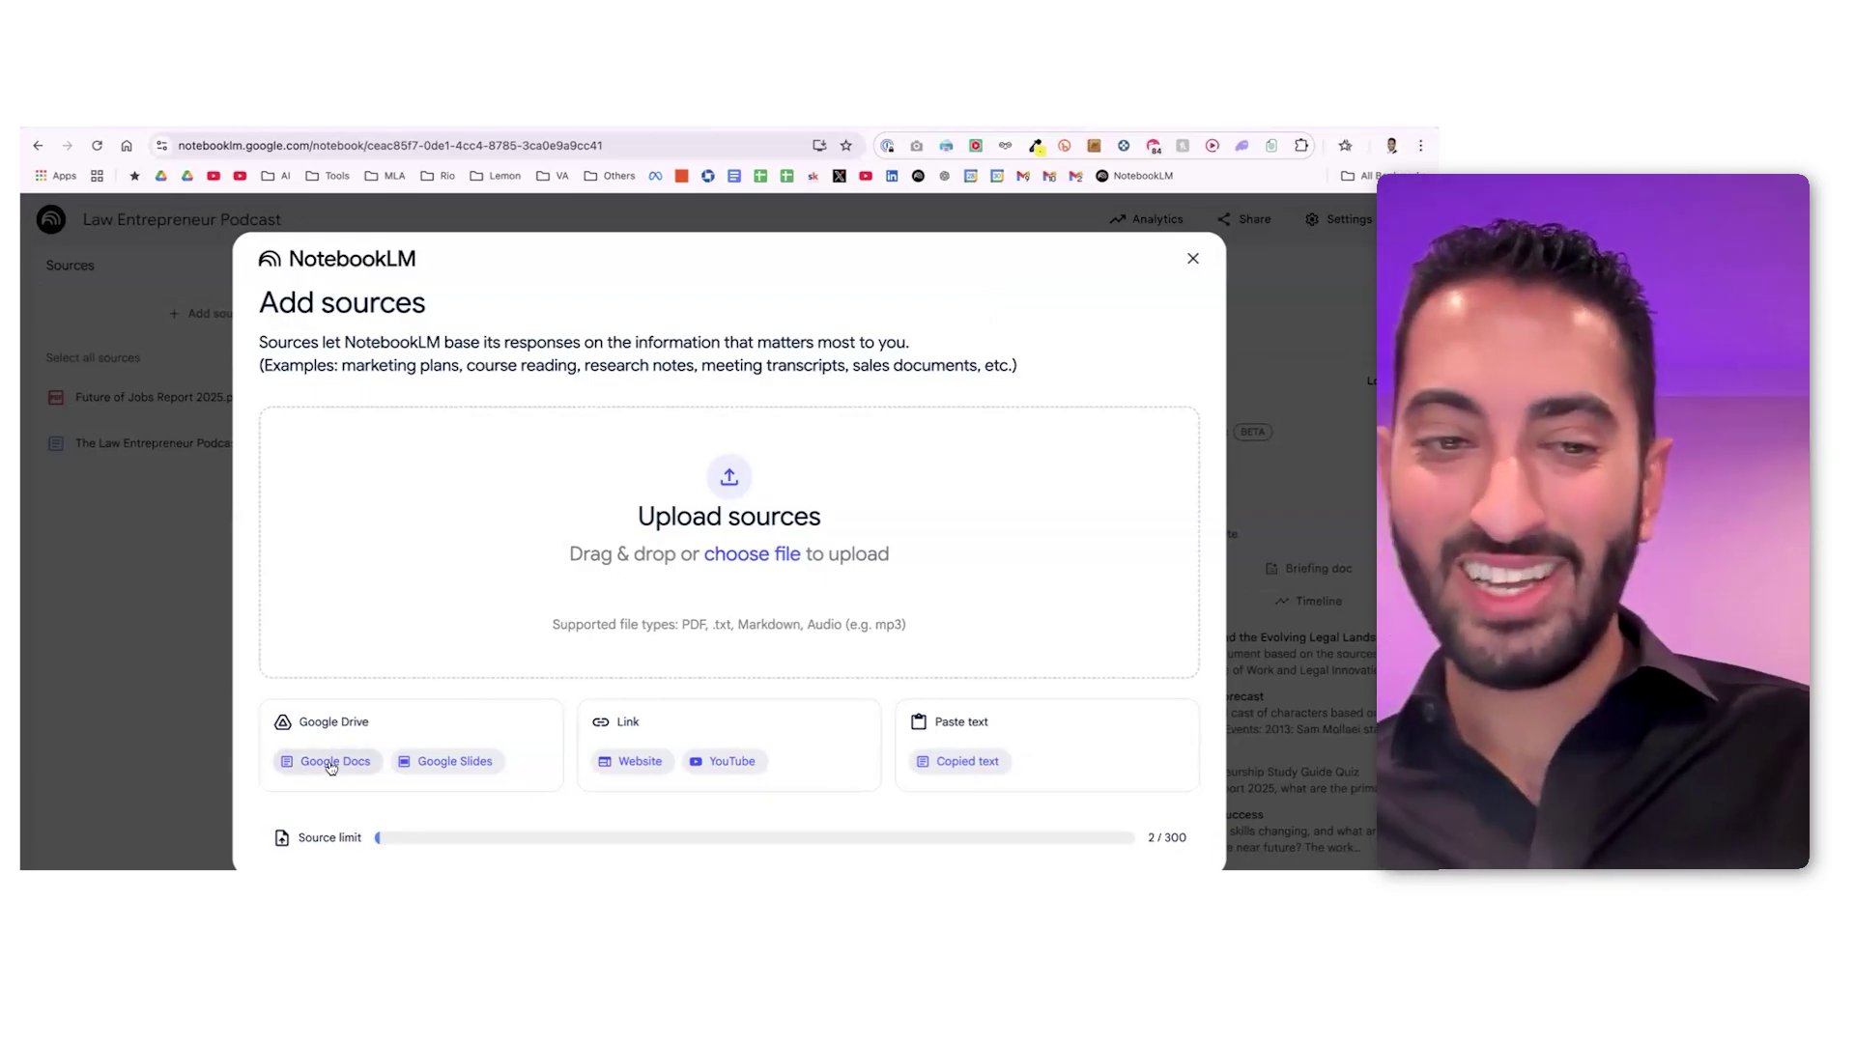
Insert the podcast Google Doc as the third source and reopen Add sources
click(330, 763)
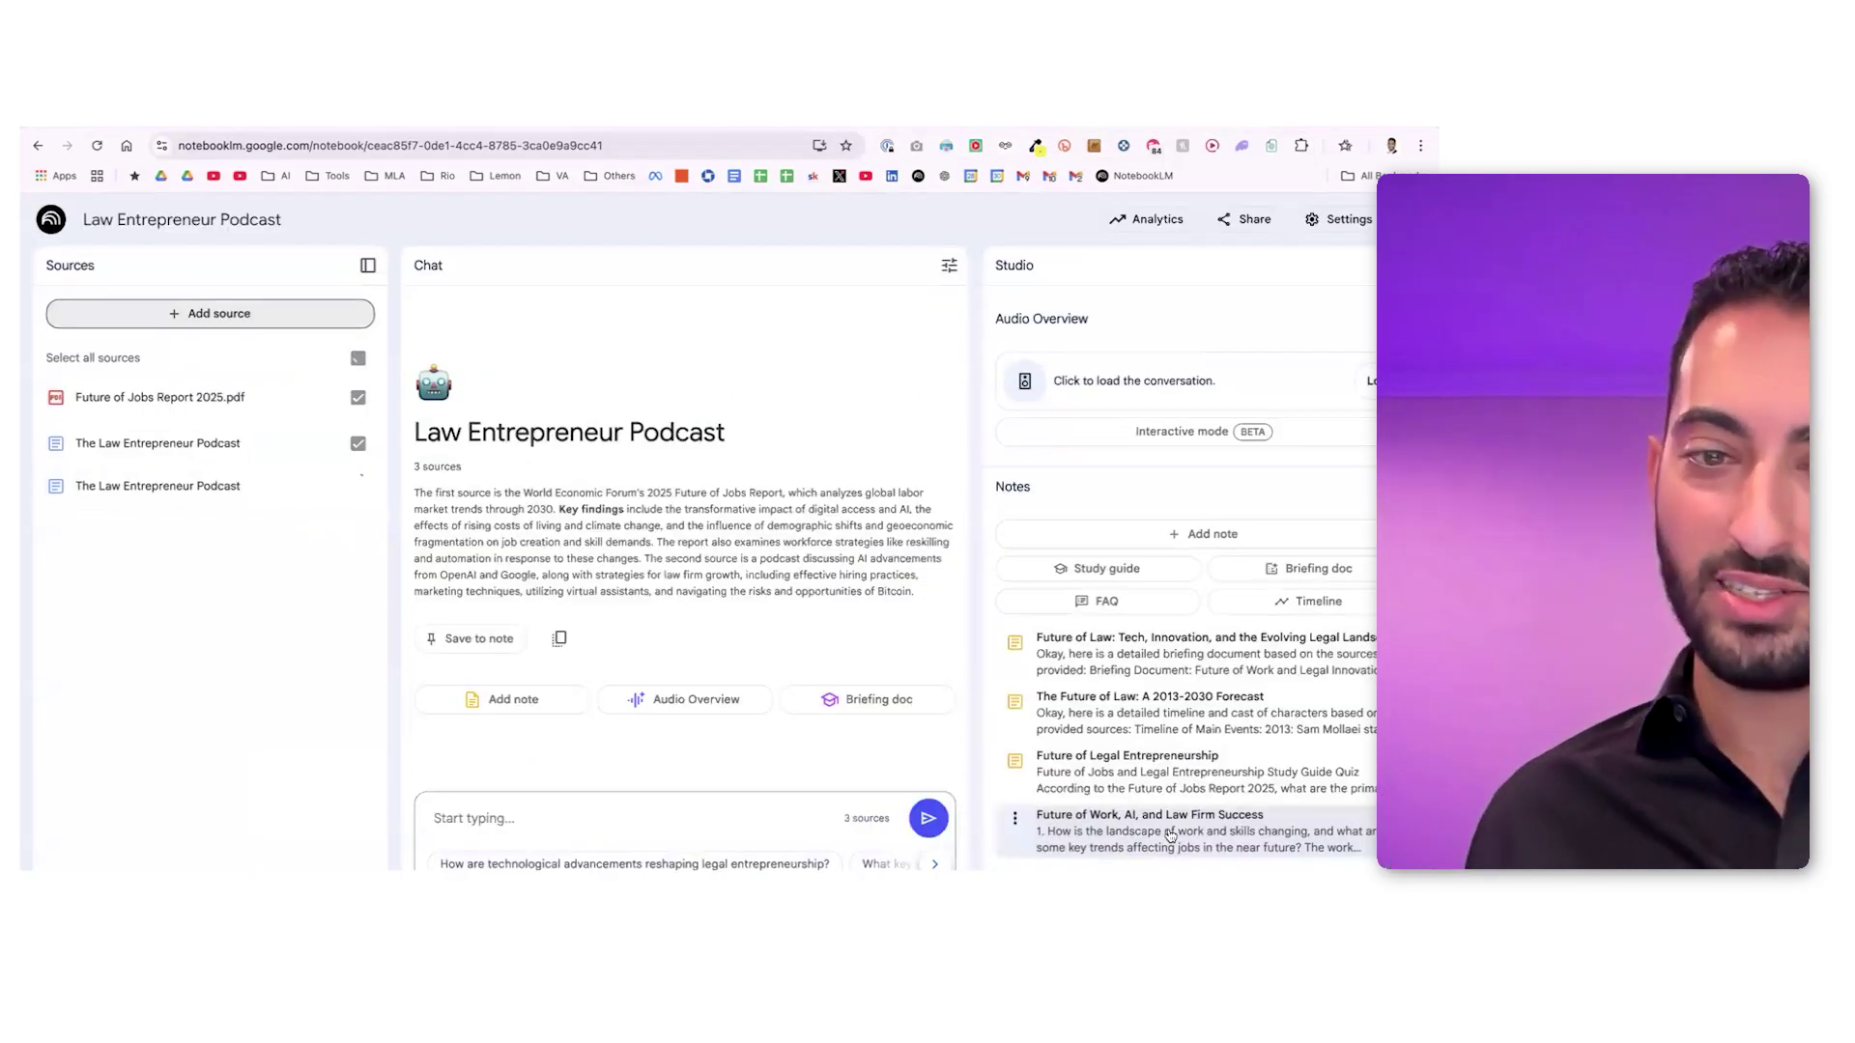
click(154, 314)
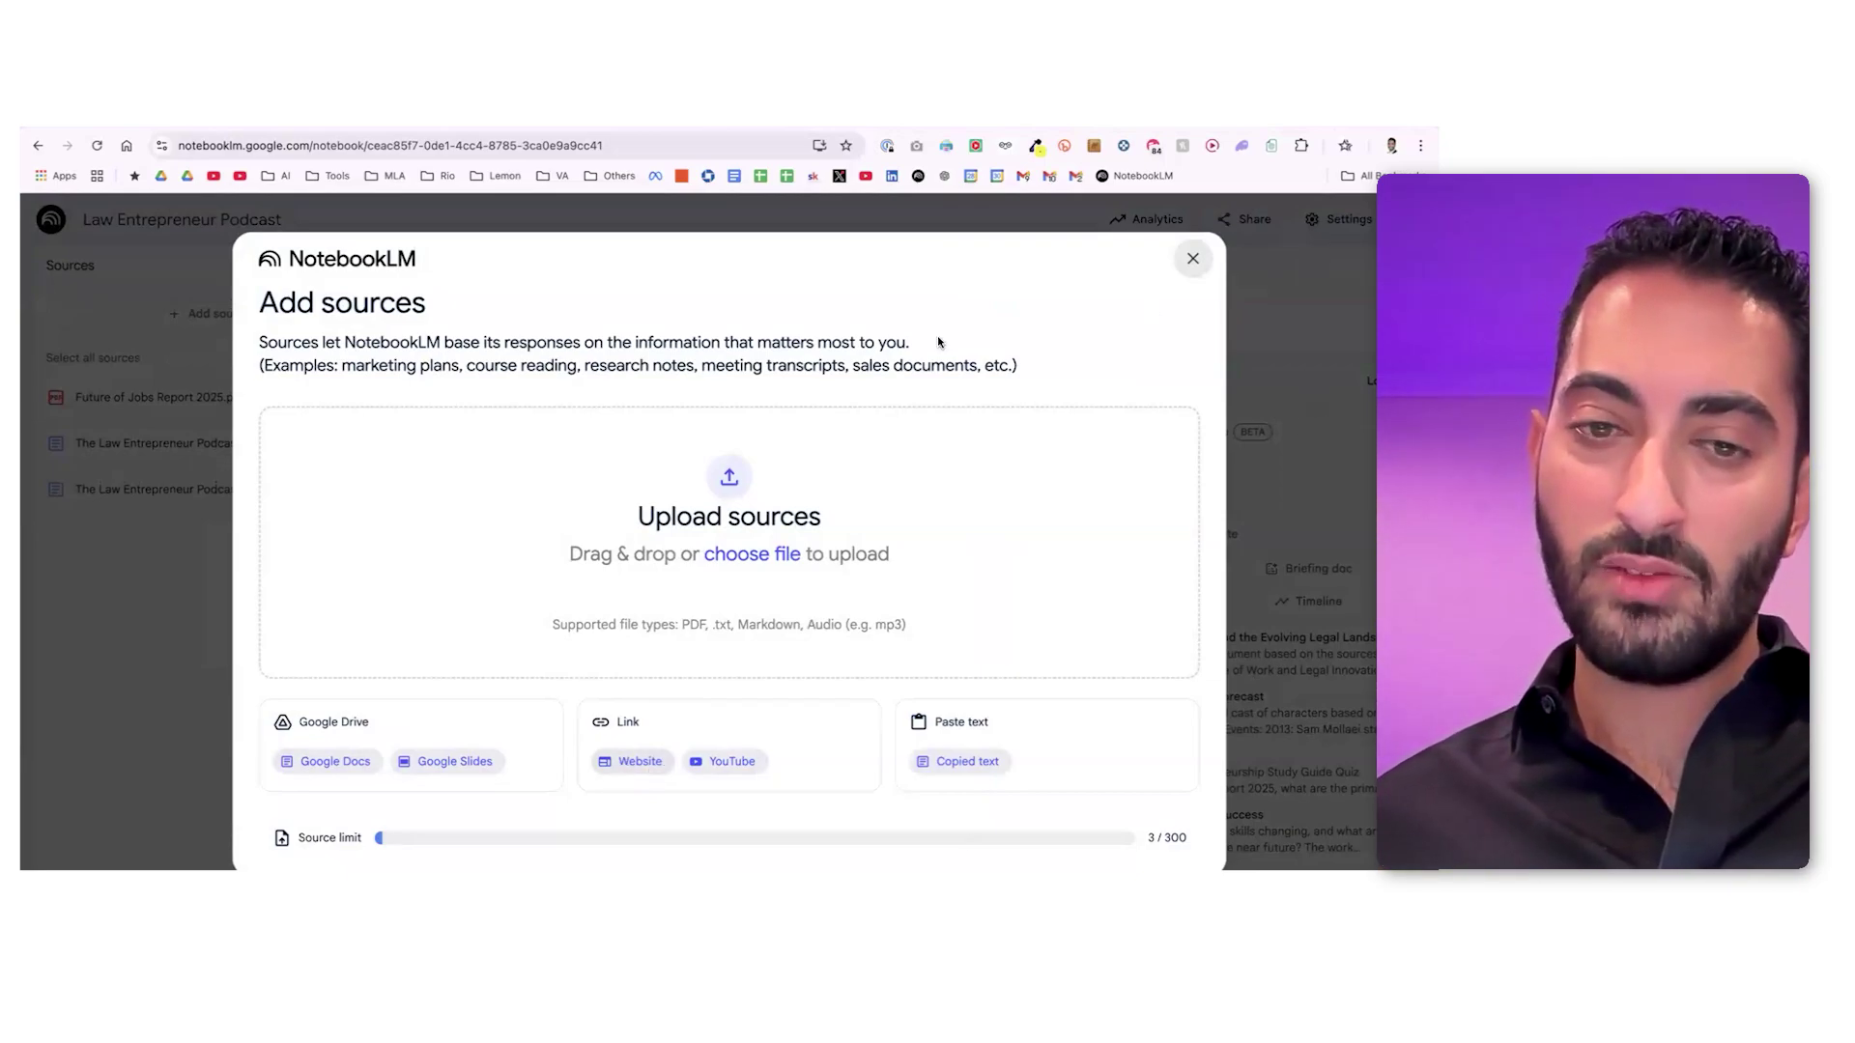
click(734, 765)
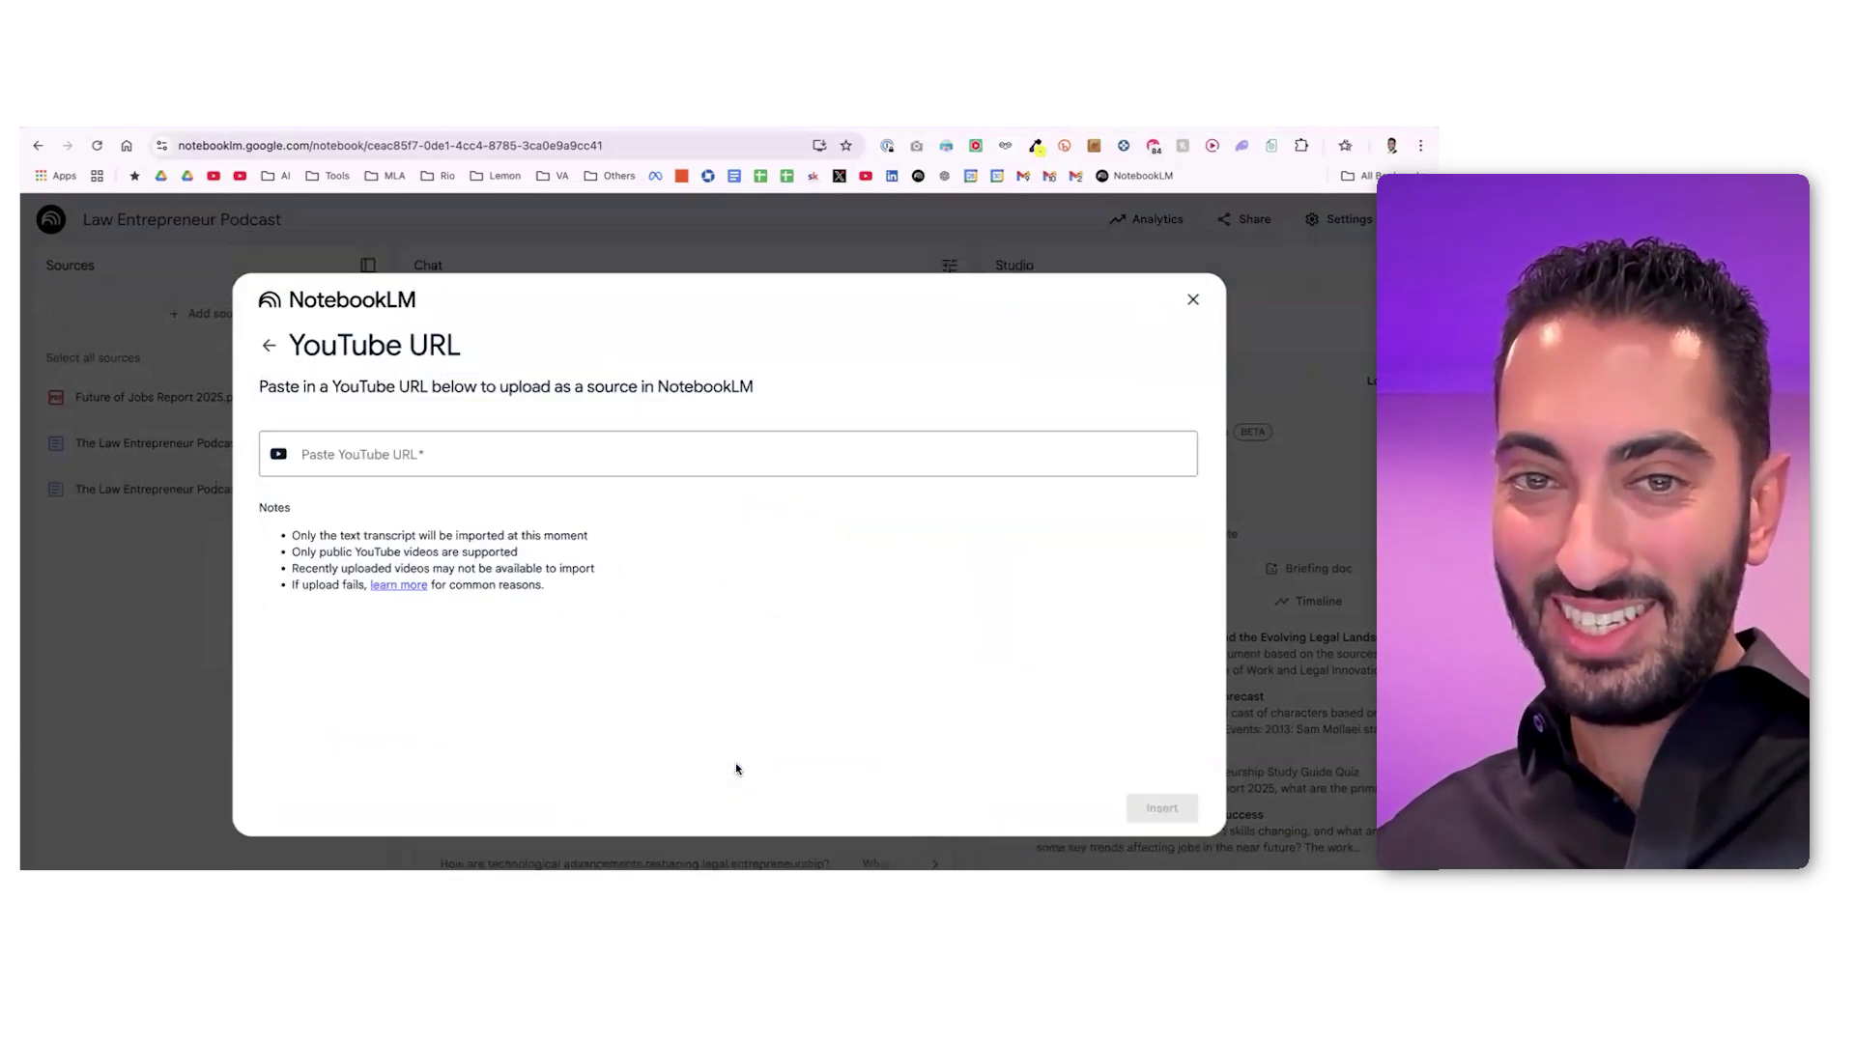
click(391, 448)
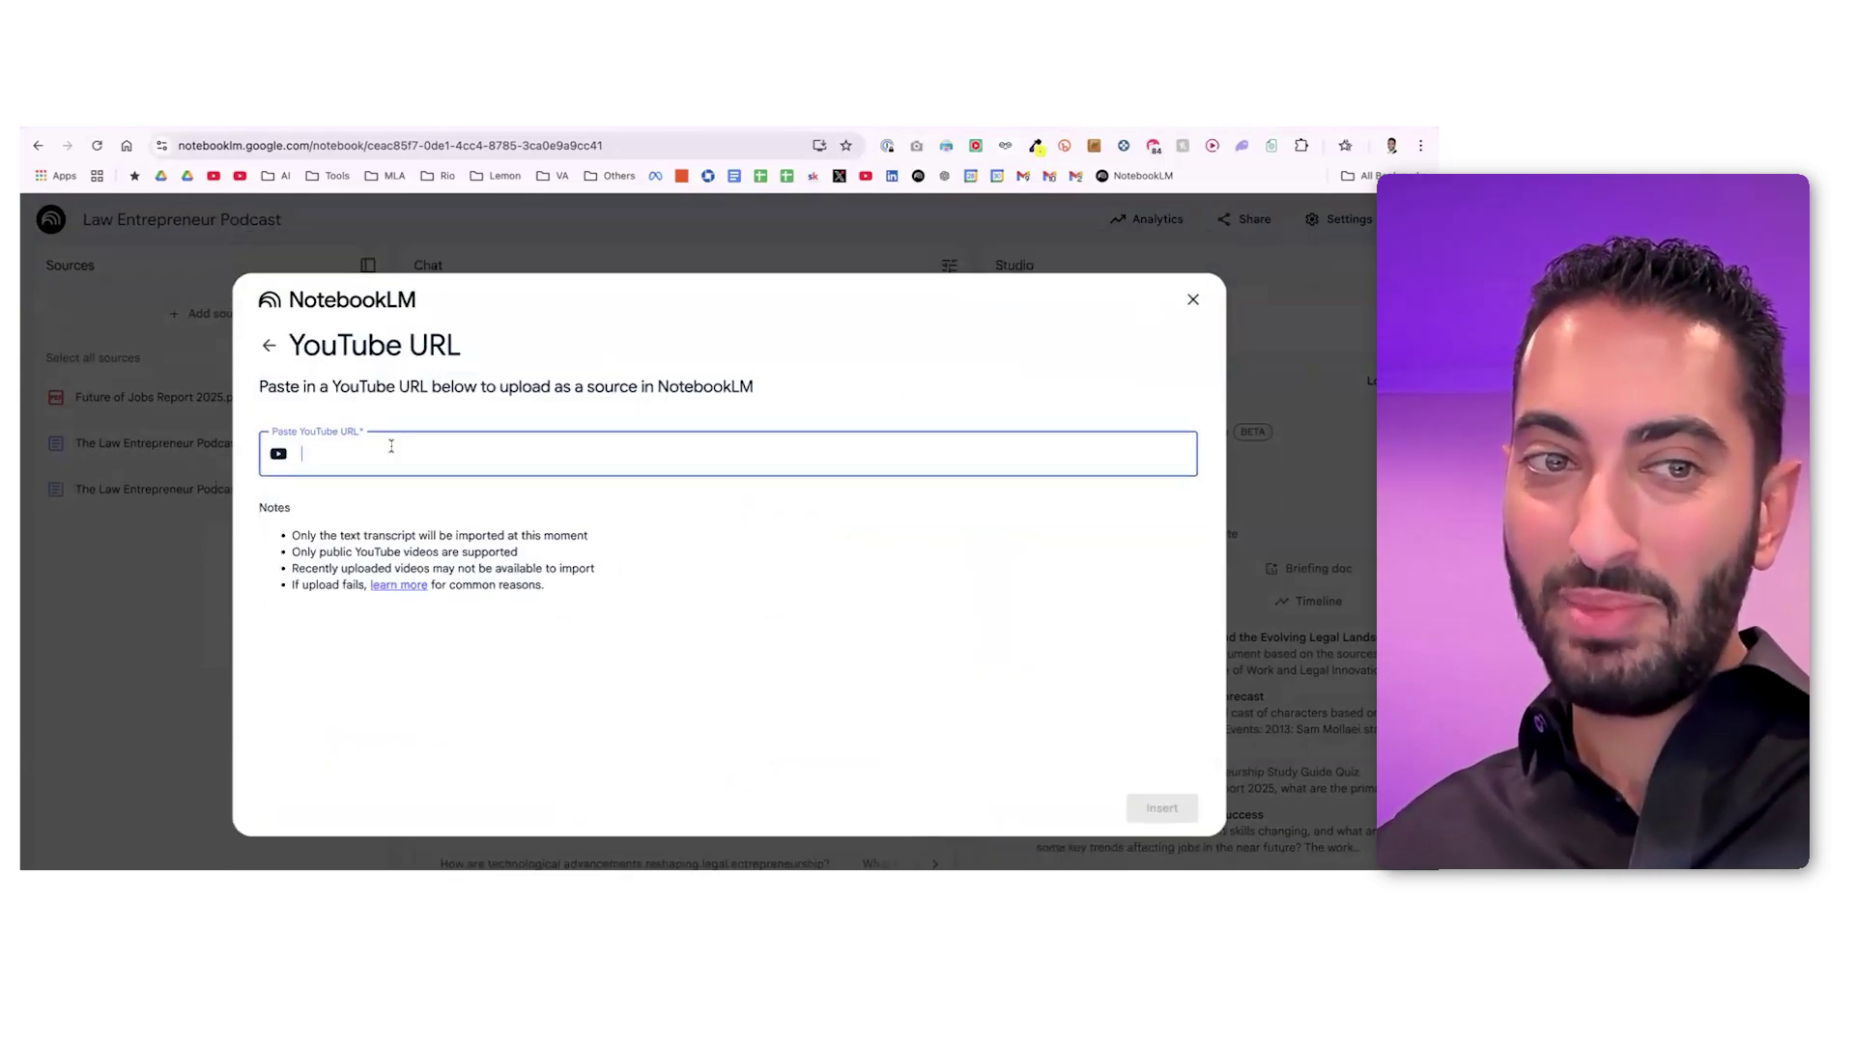
click(268, 345)
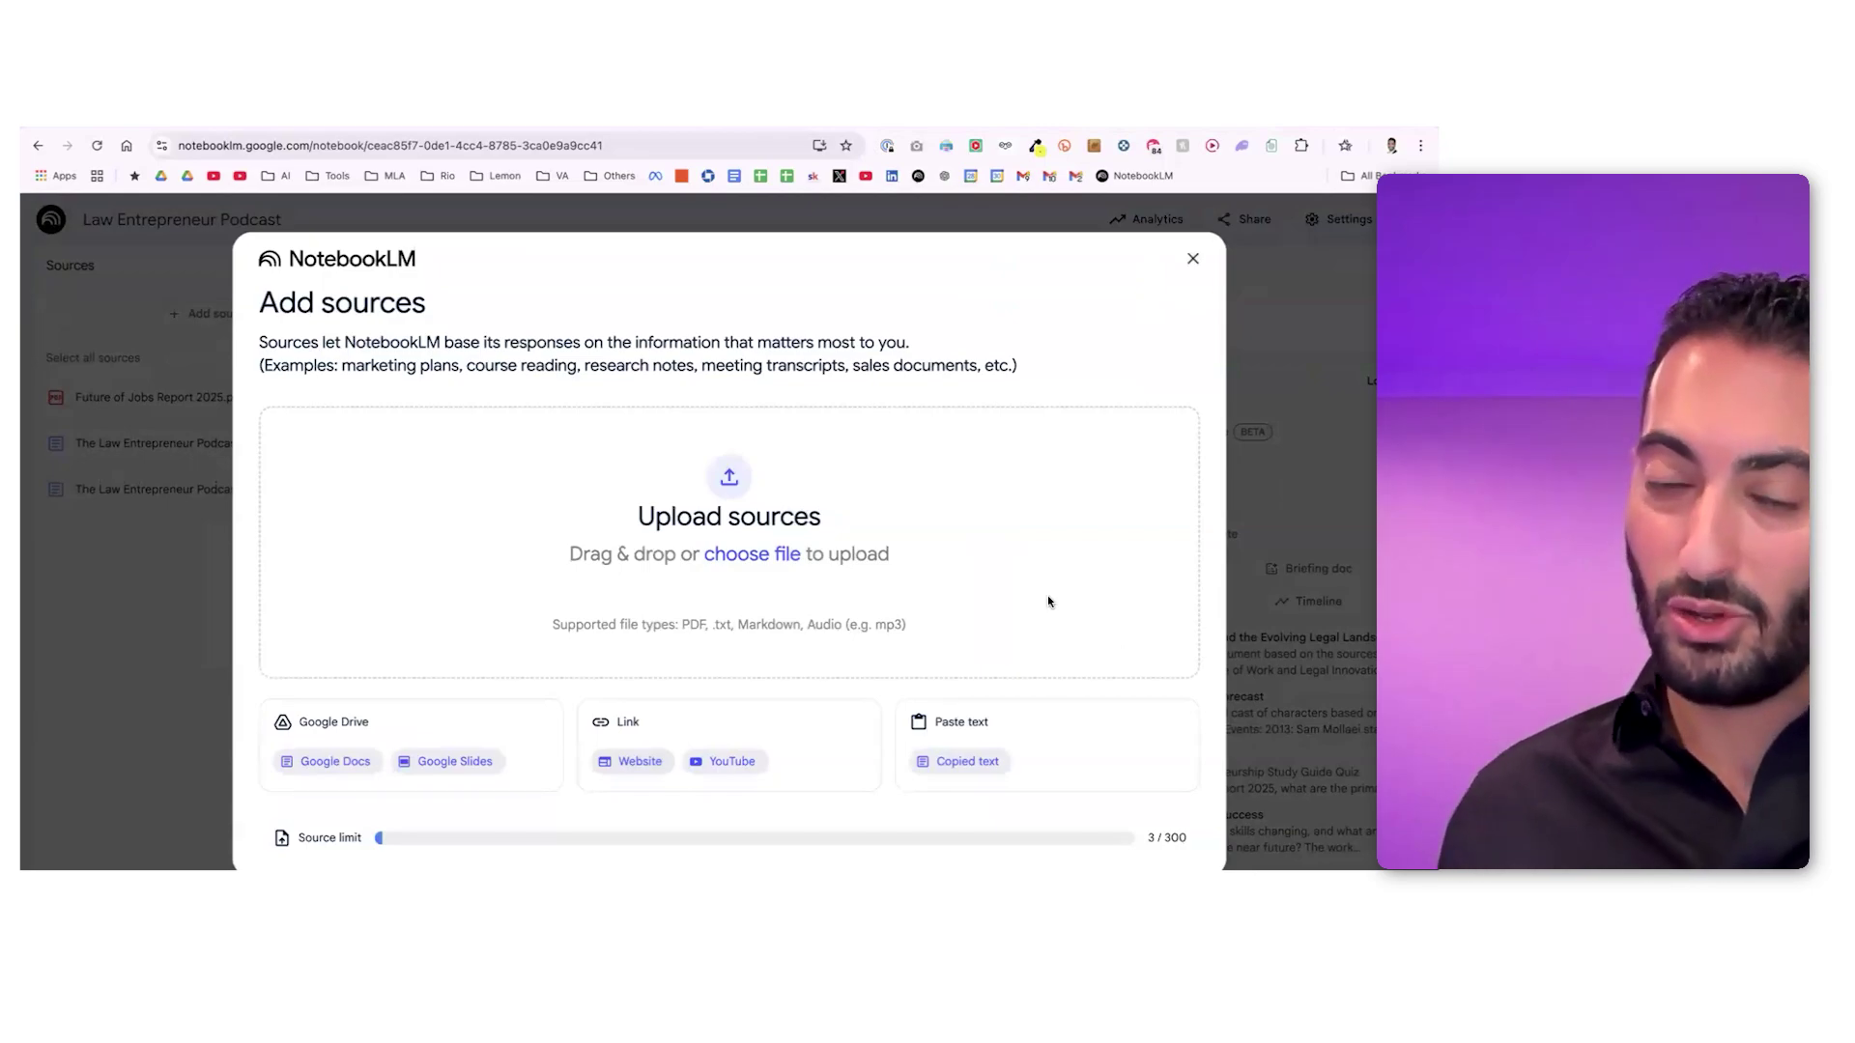
click(984, 762)
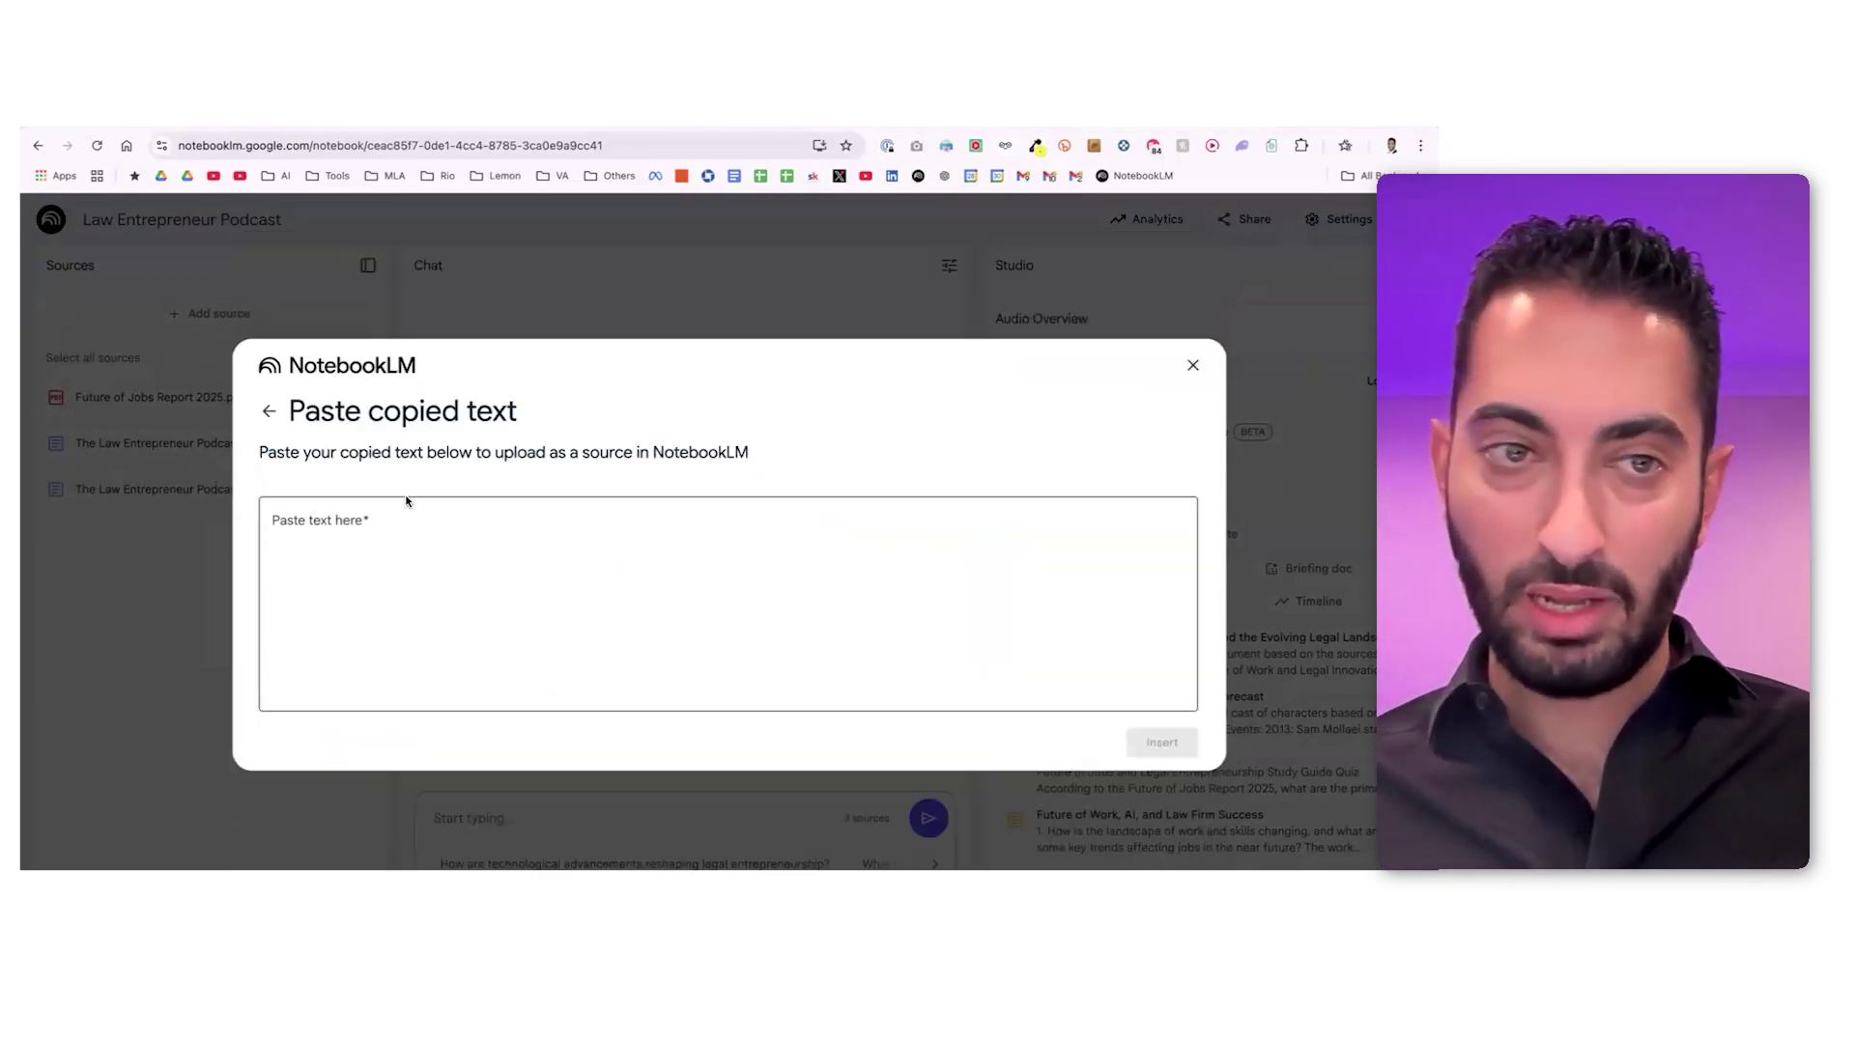
click(269, 412)
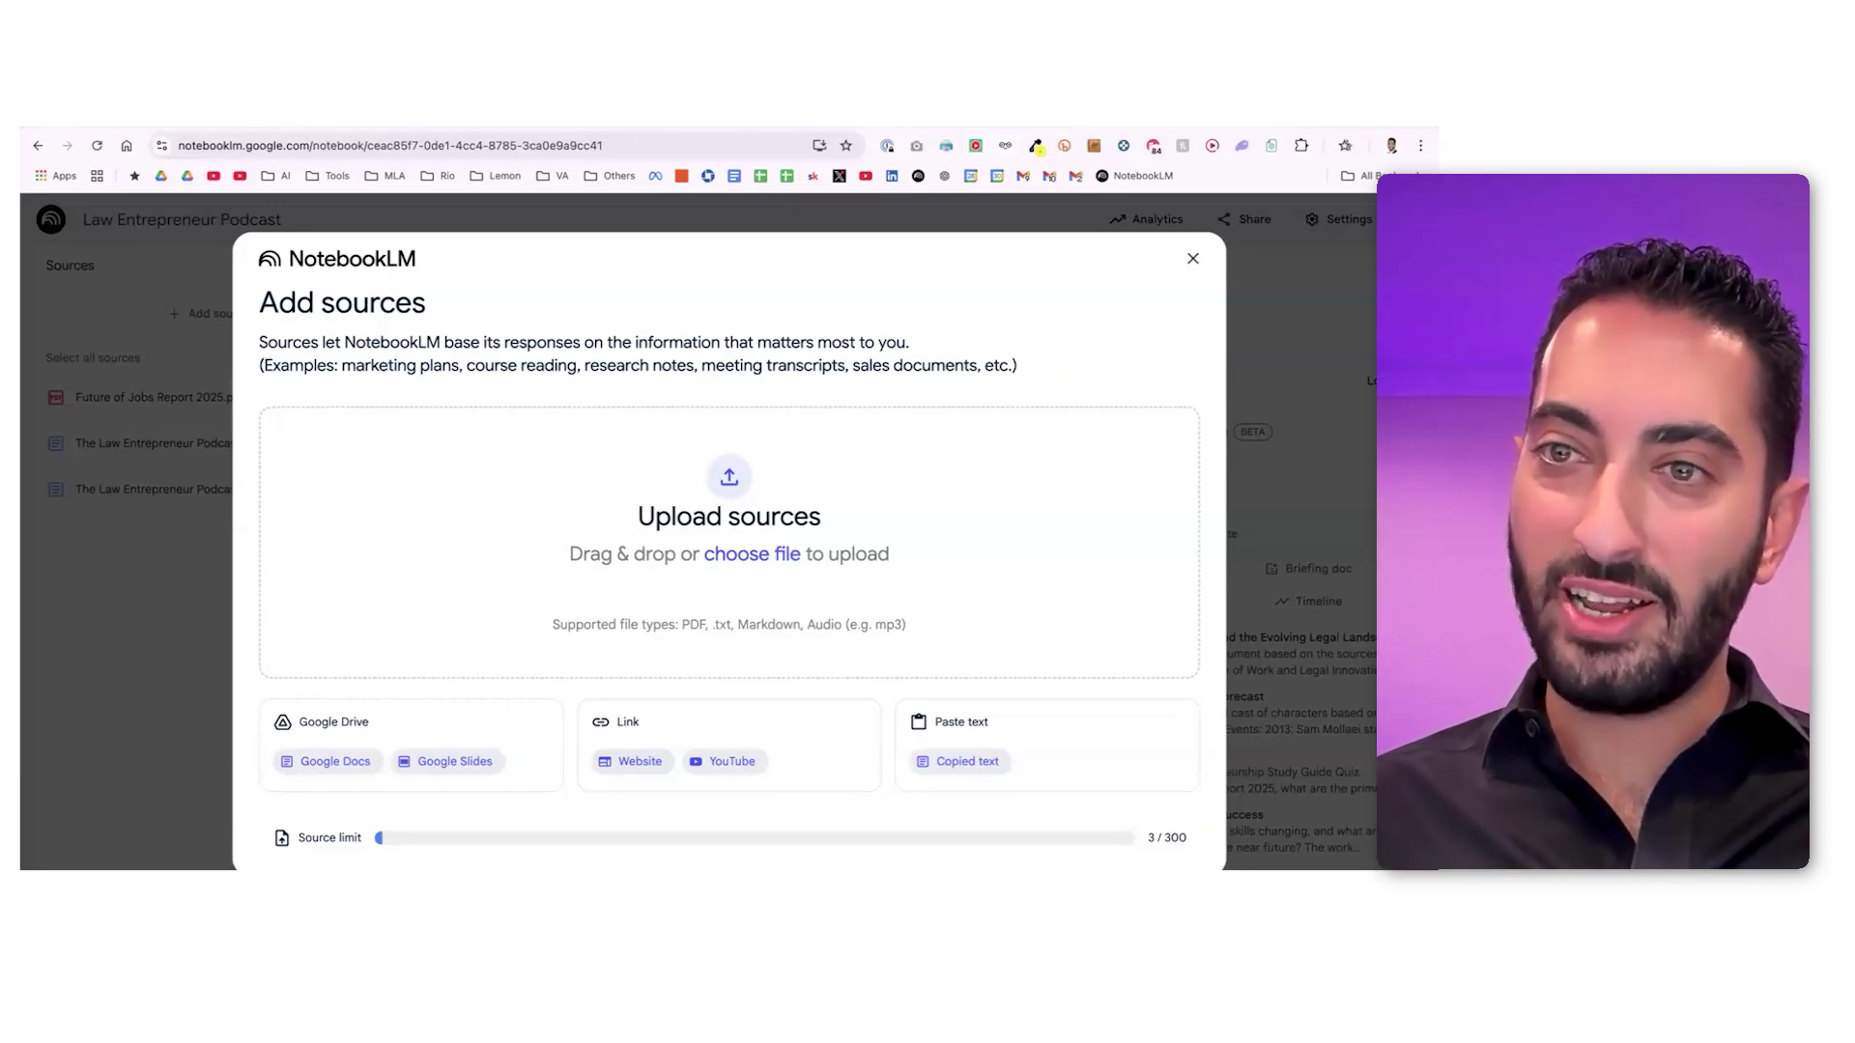
click(1193, 258)
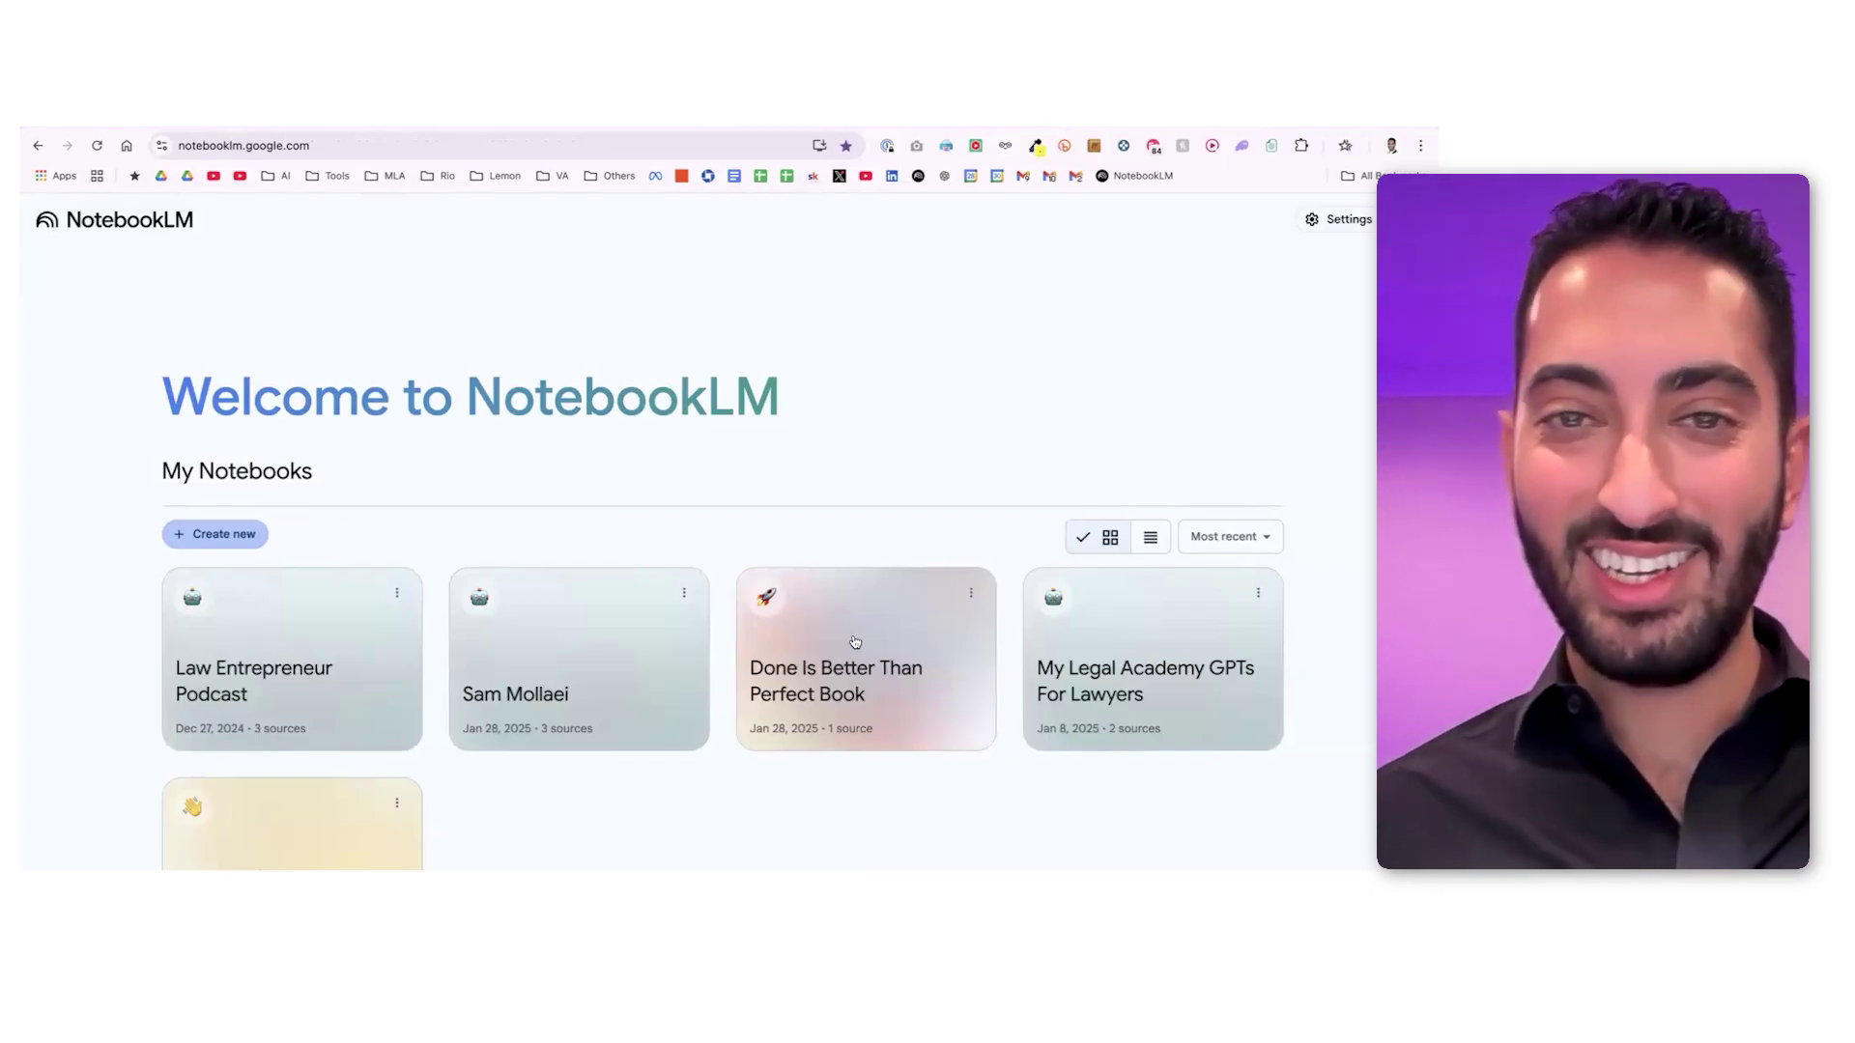
Open the Sam Mollaei notebook from the NotebookLM home page
click(567, 666)
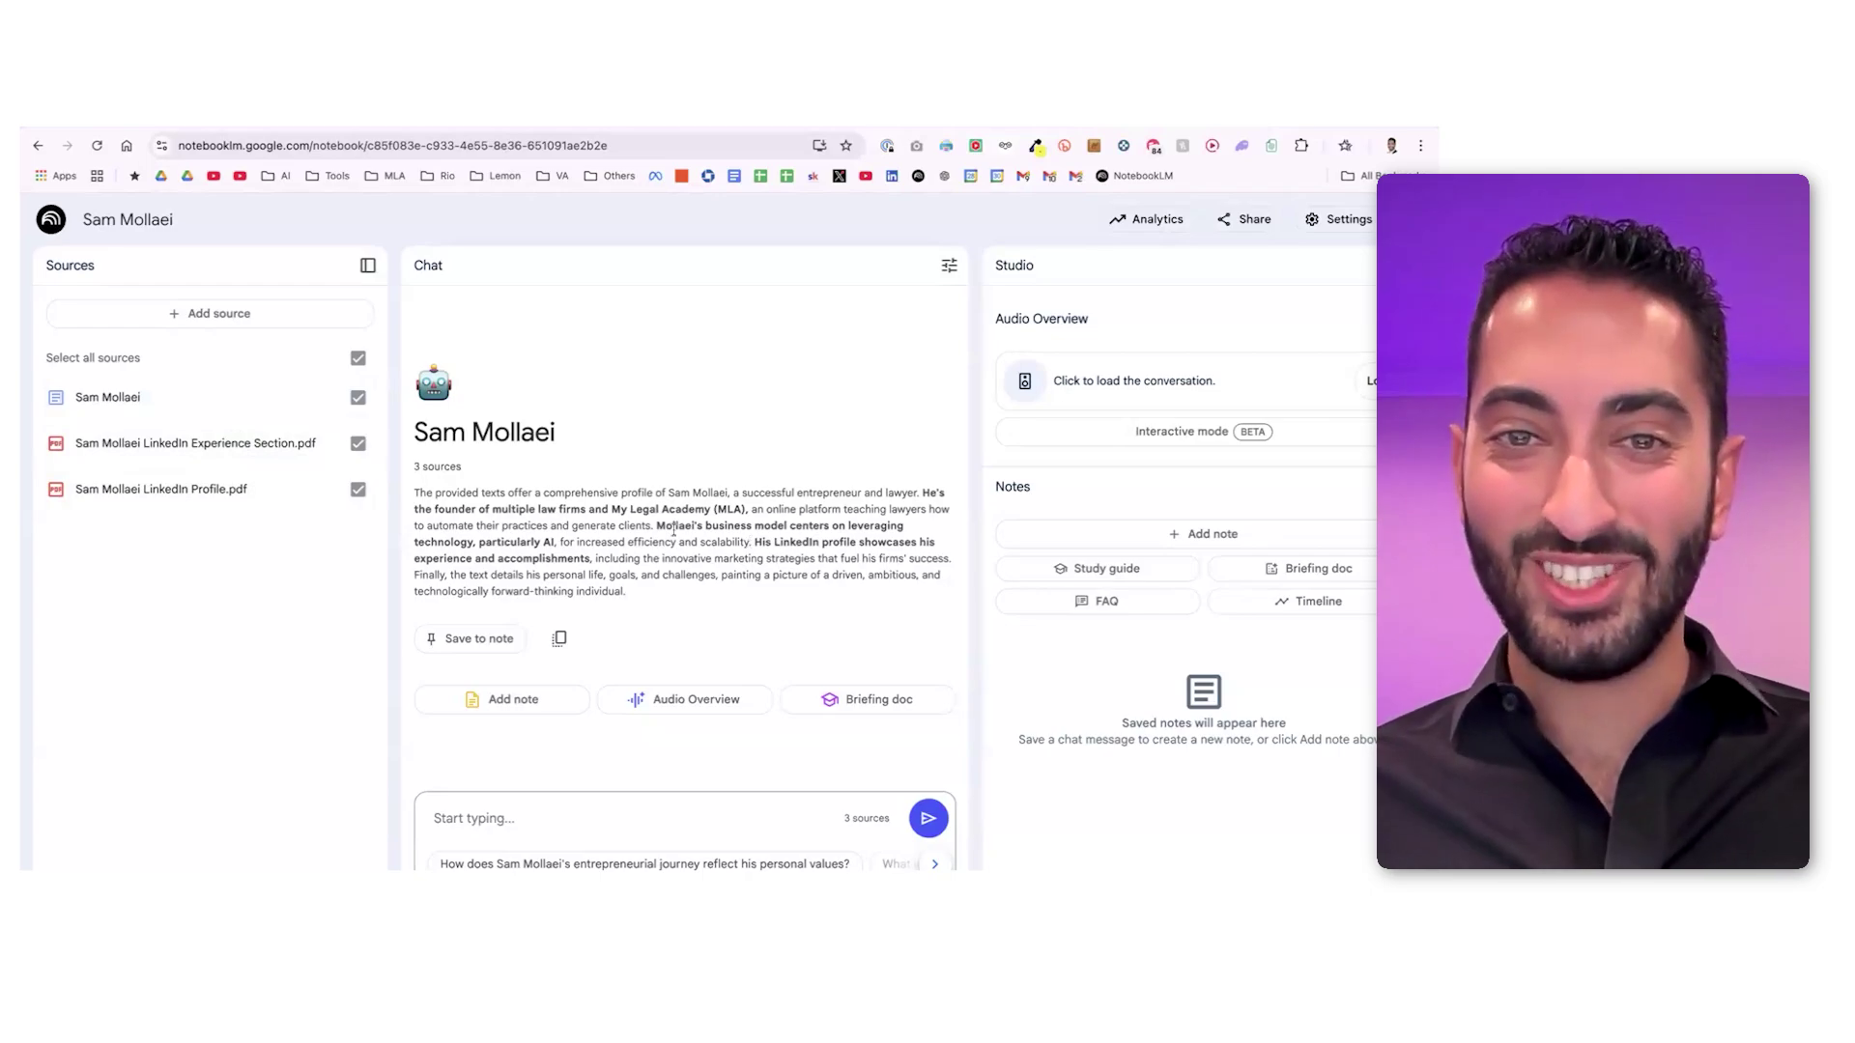
Ask for the top 3 strengths for growing firms, then open the Sam Mollaei Google Doc
click(632, 800)
text(What are top 3 w)
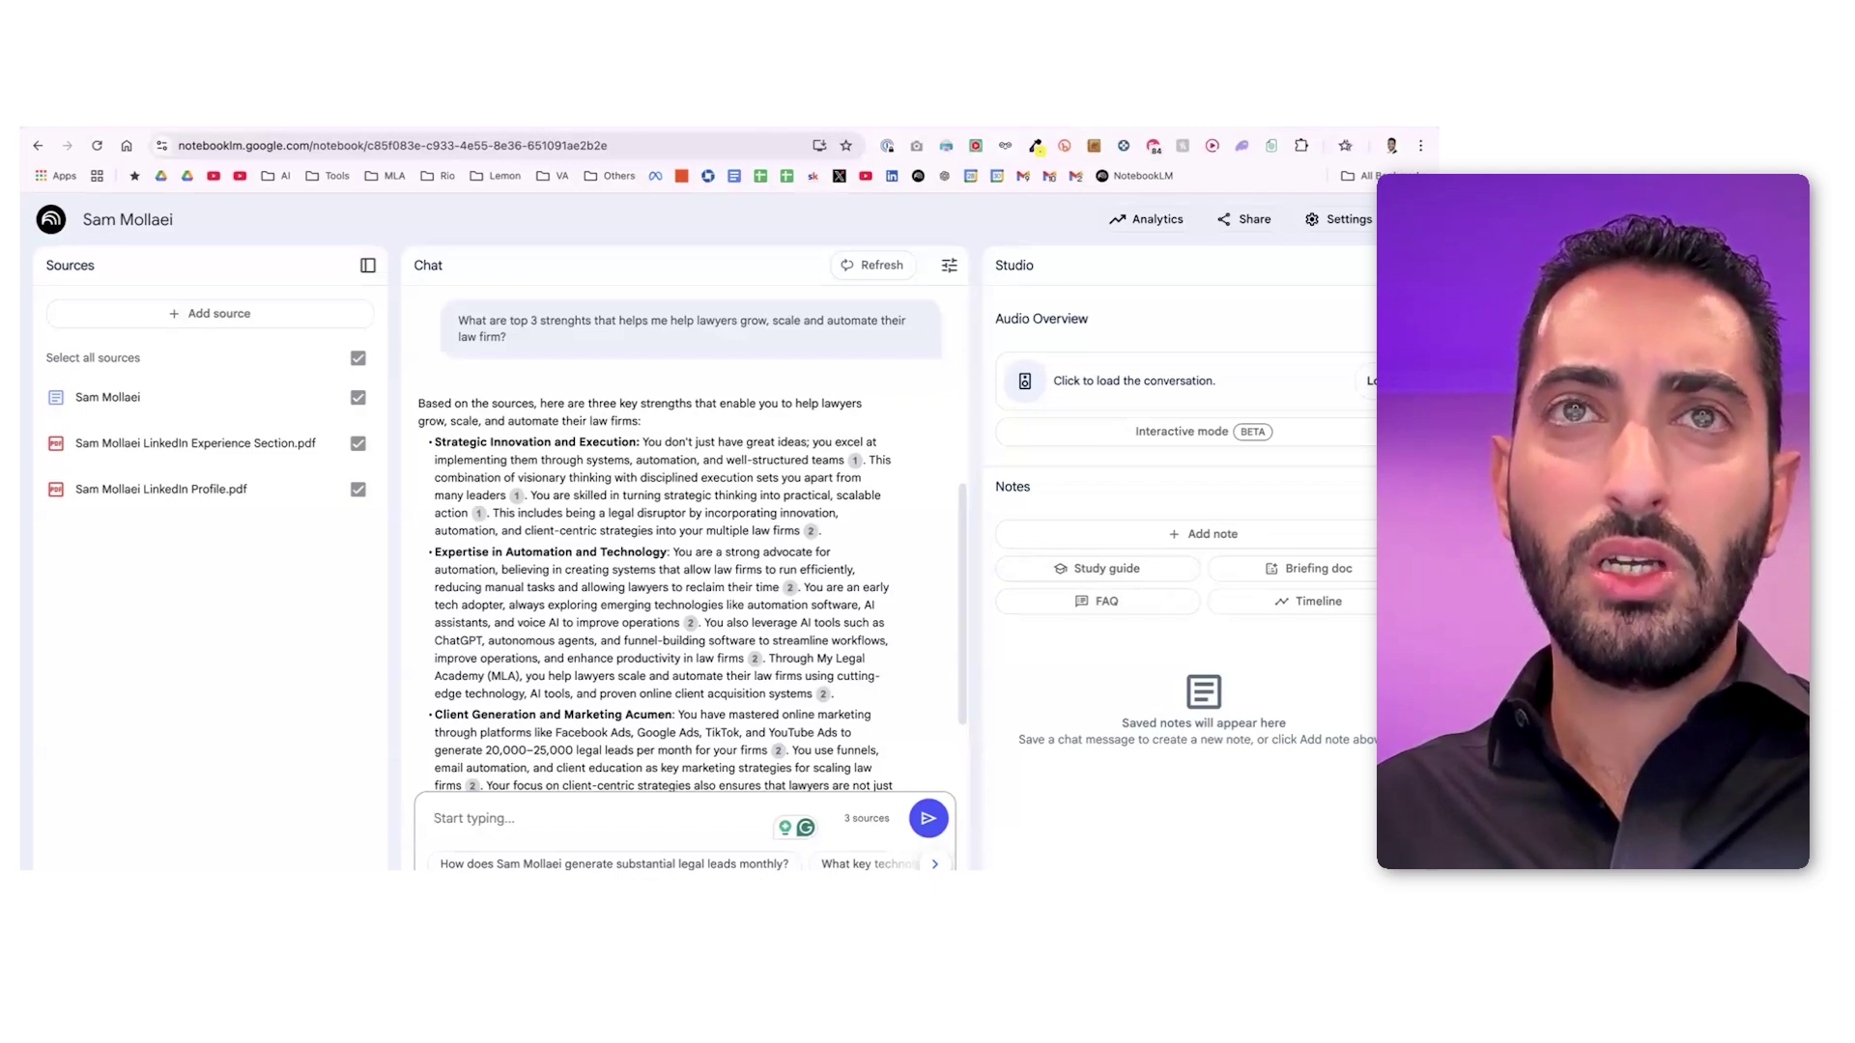
click(1323, 874)
mouse_move(1320, 845)
mouse_move(1199, 846)
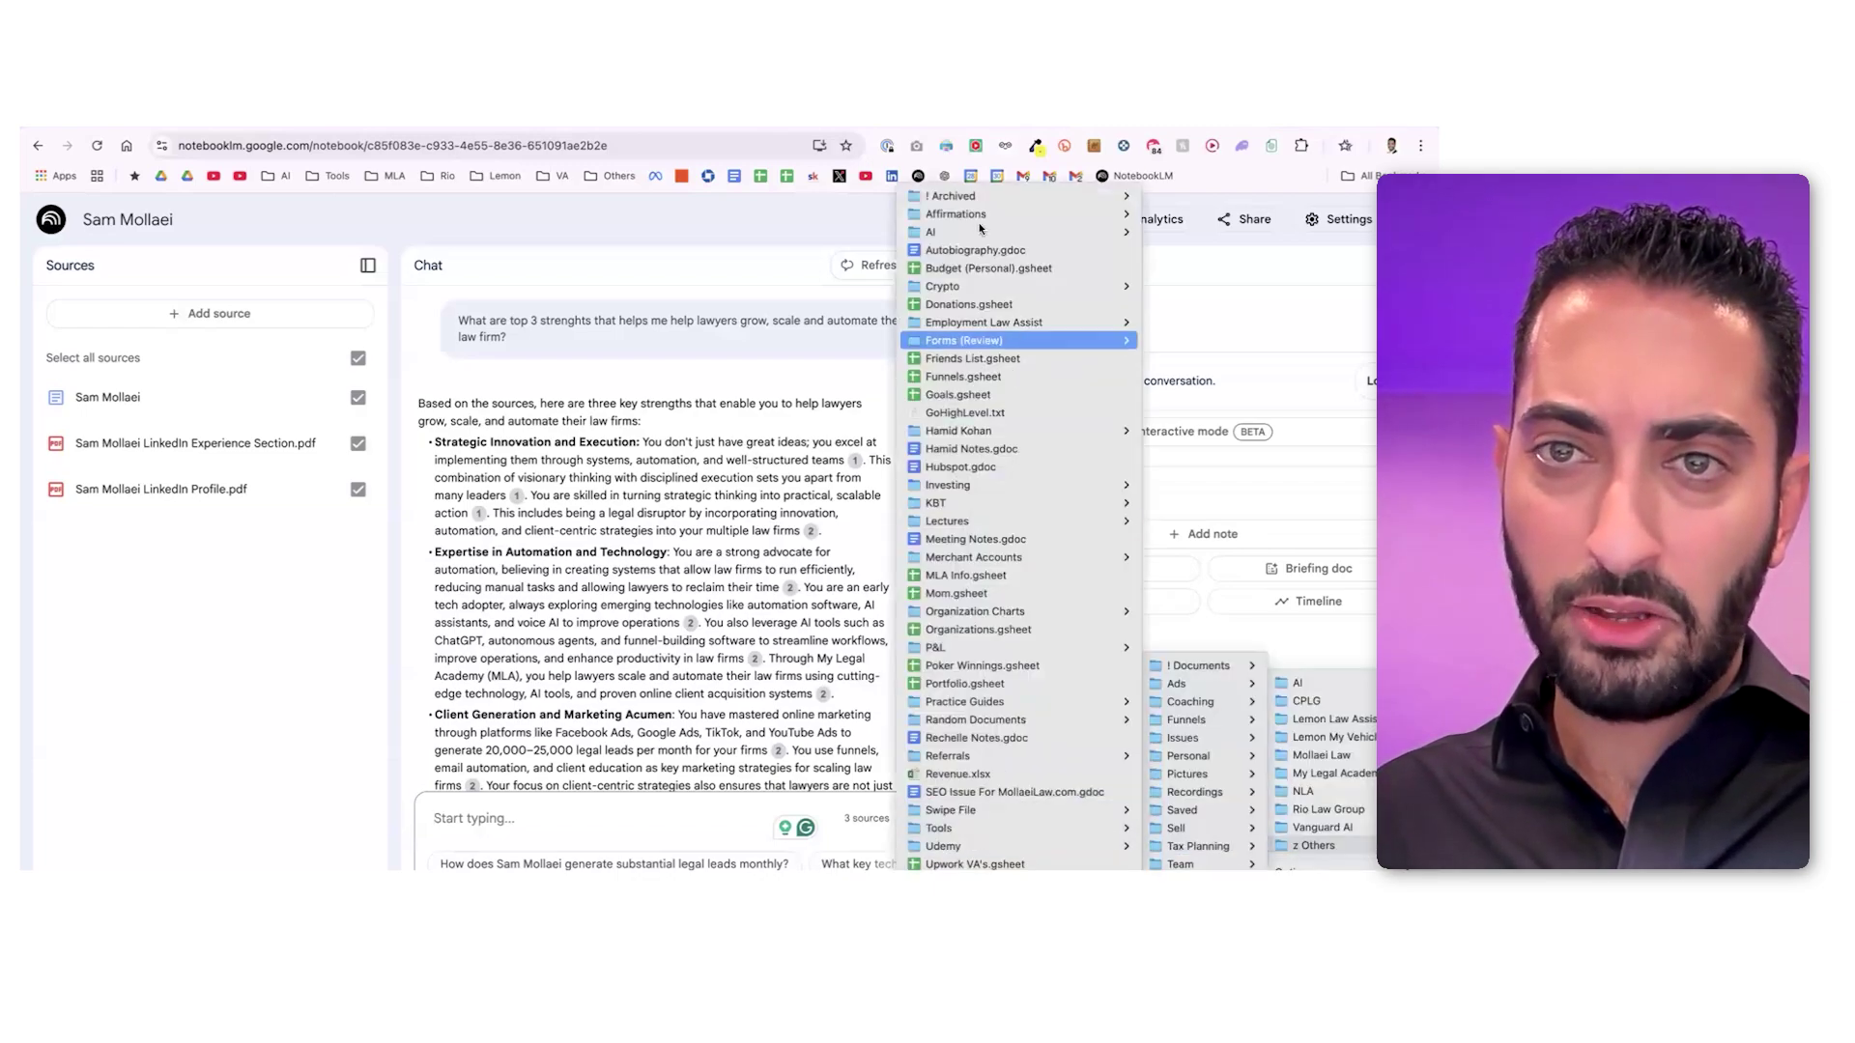
mouse_move(978, 213)
key(Escape)
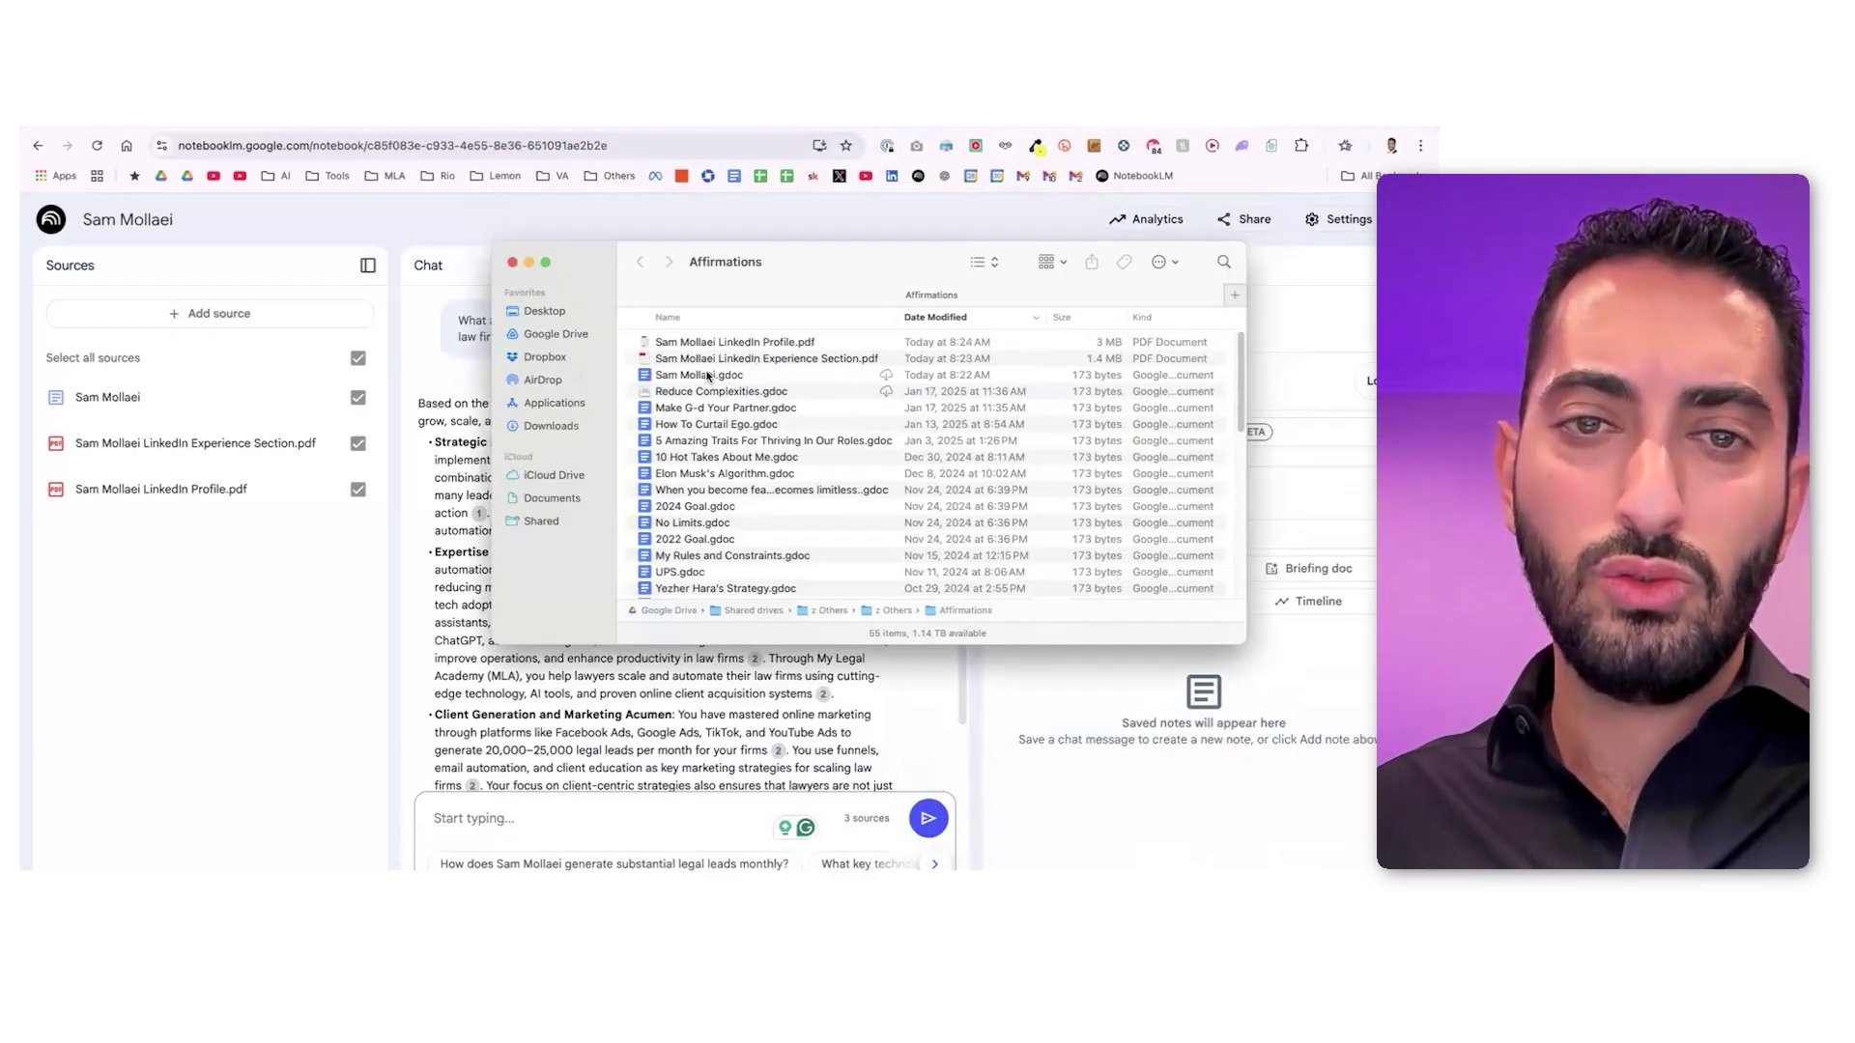
double_click(720, 377)
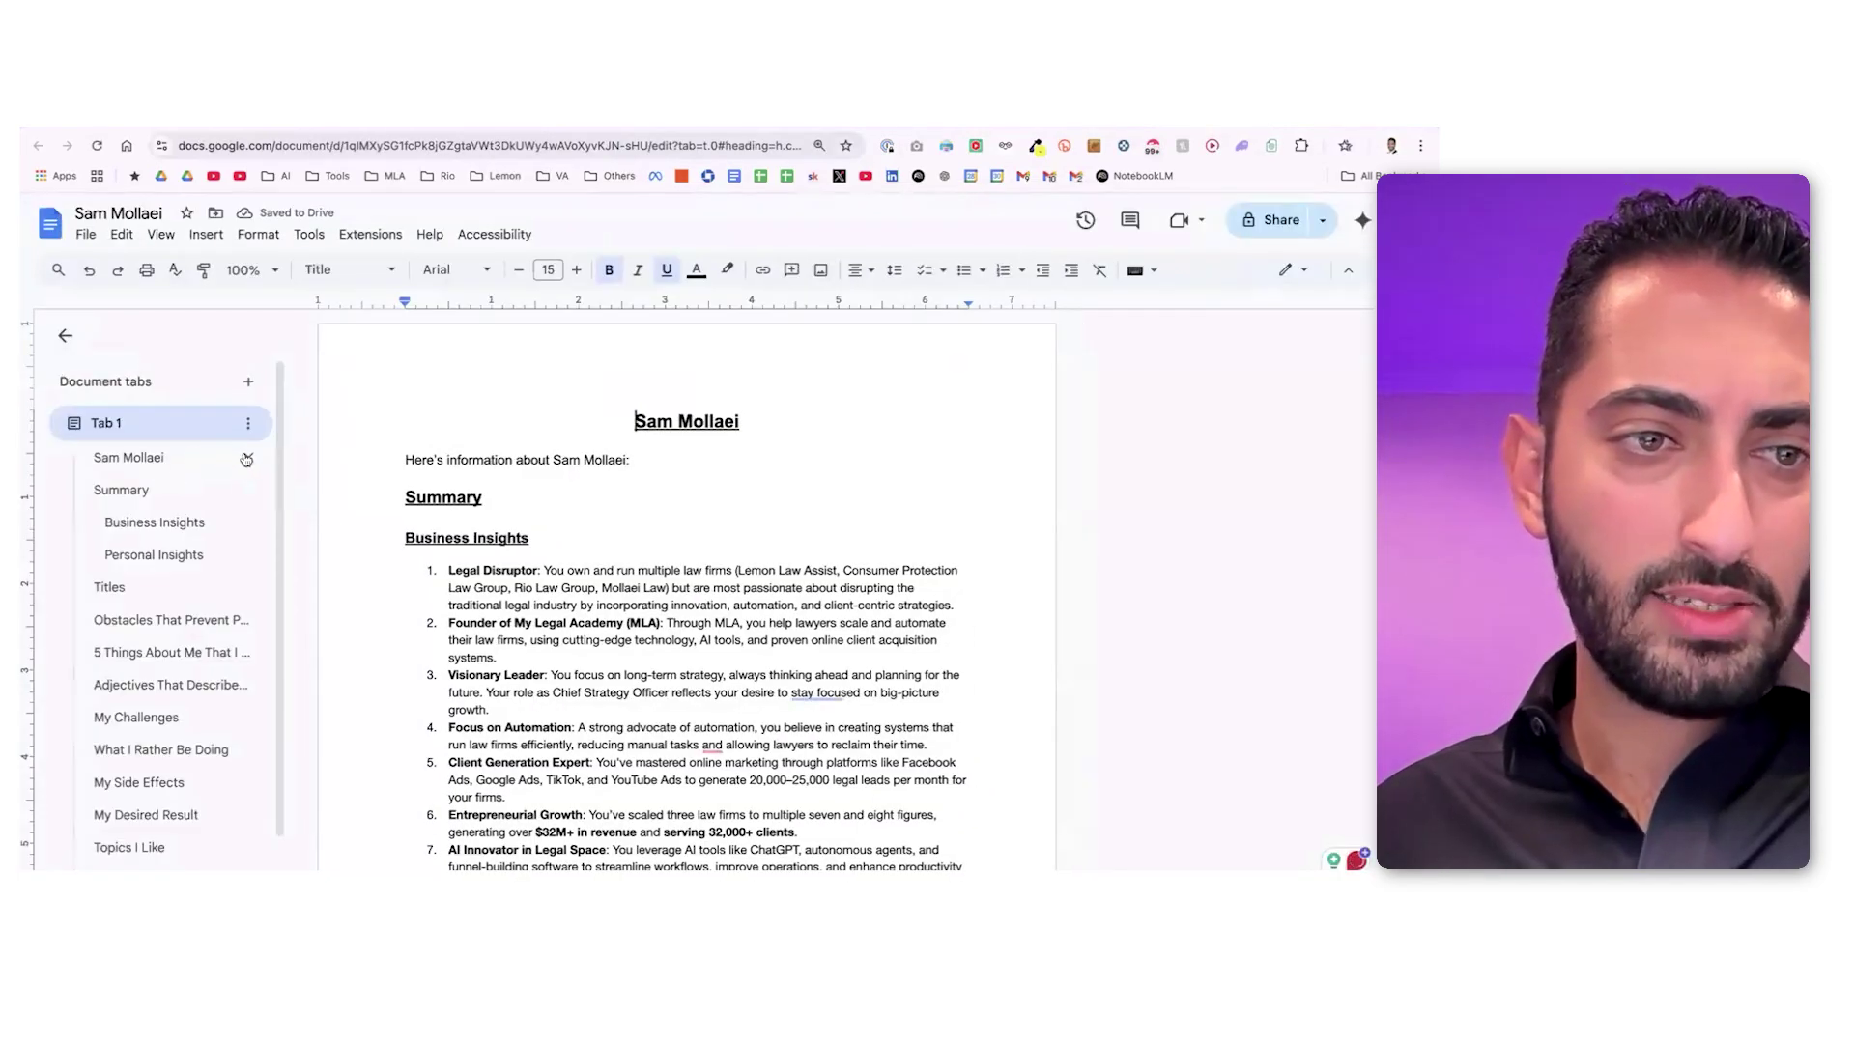
Scroll the Sam Mollaei doc from Business Insights down to Personal Insights
scroll(159, 425, down, 2)
scroll(164, 435, up, 2)
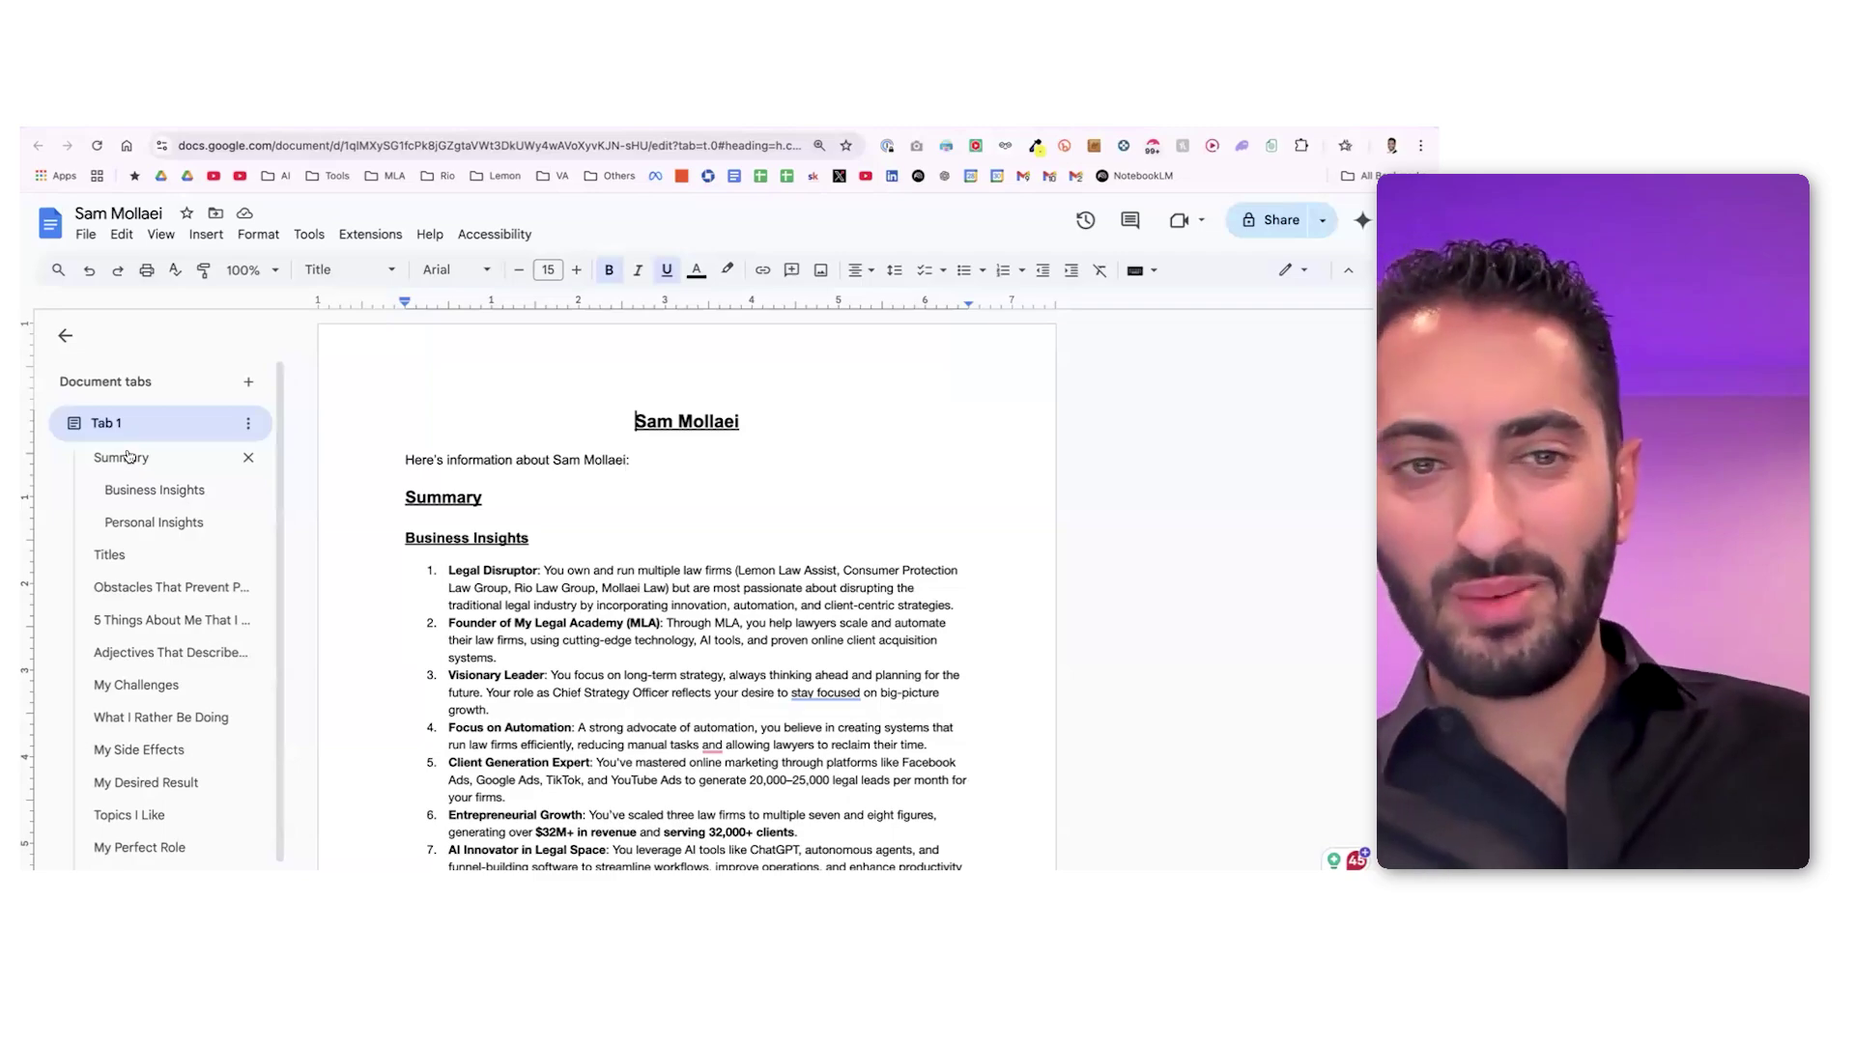
scroll(681, 674, down, 9)
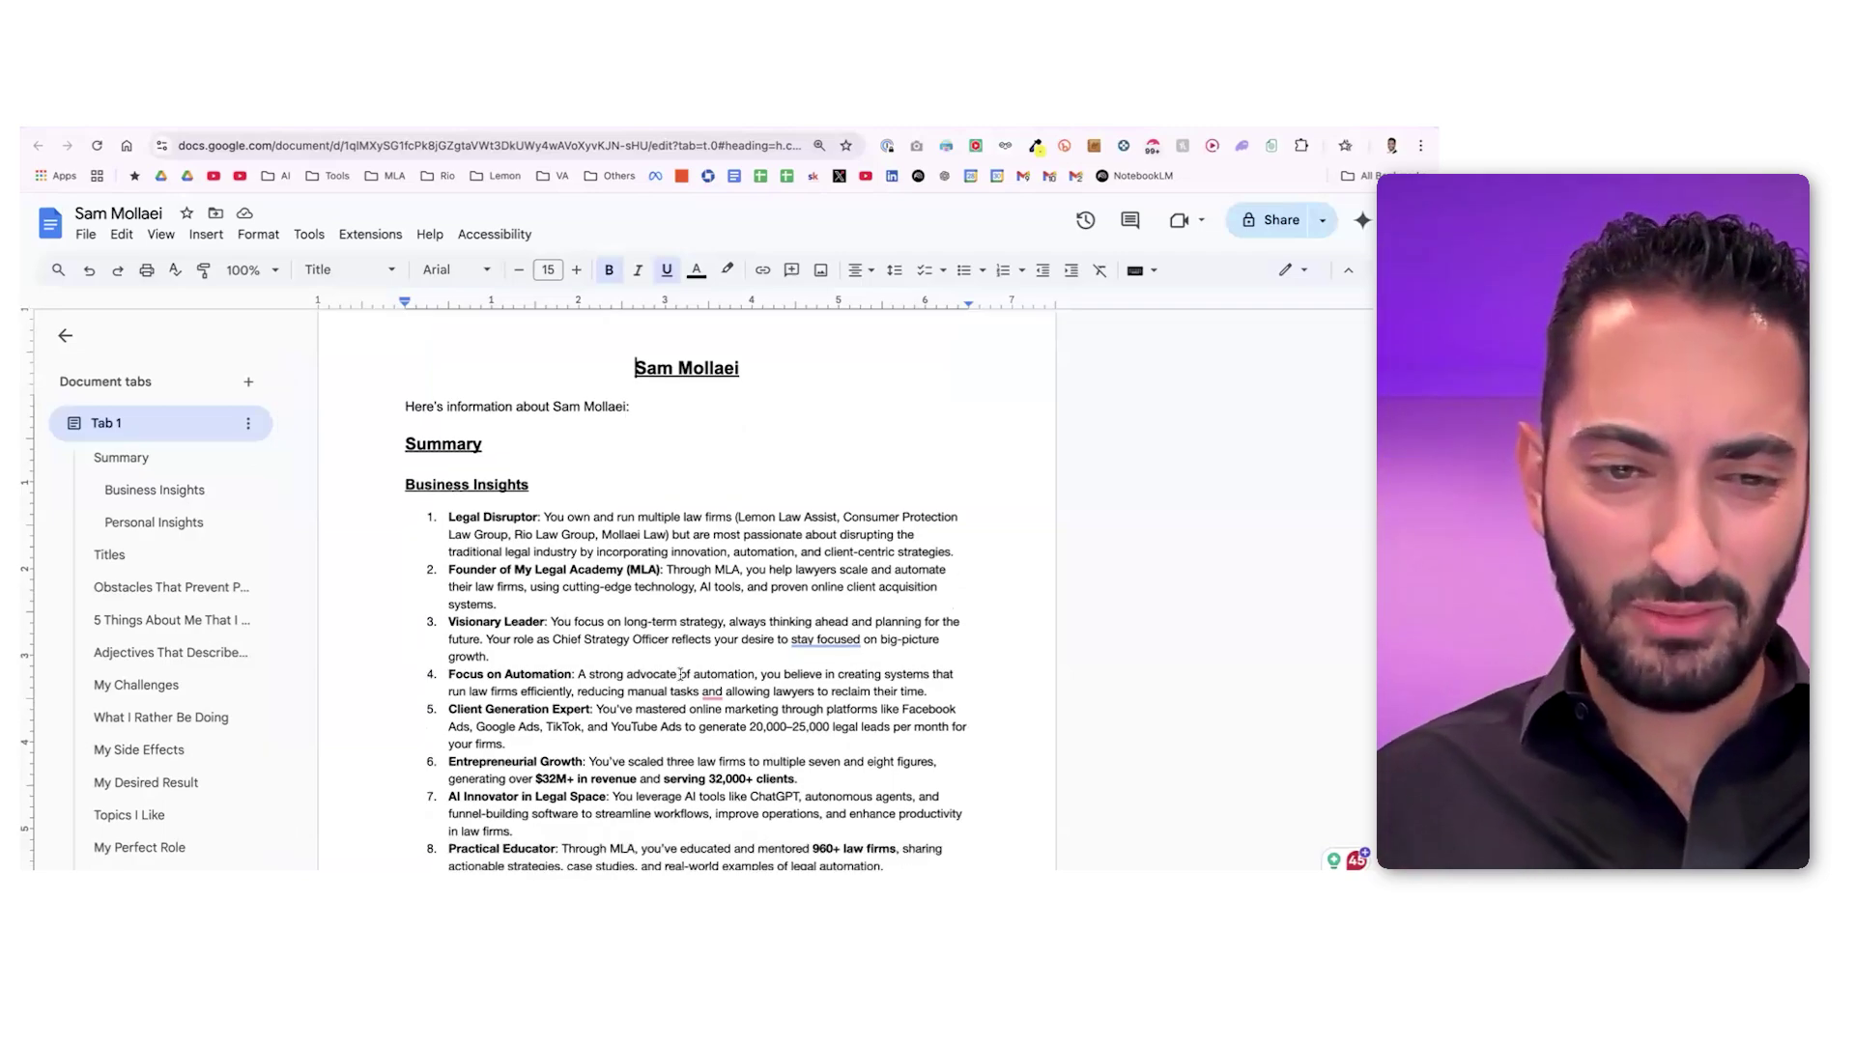
scroll(680, 674, up, 9)
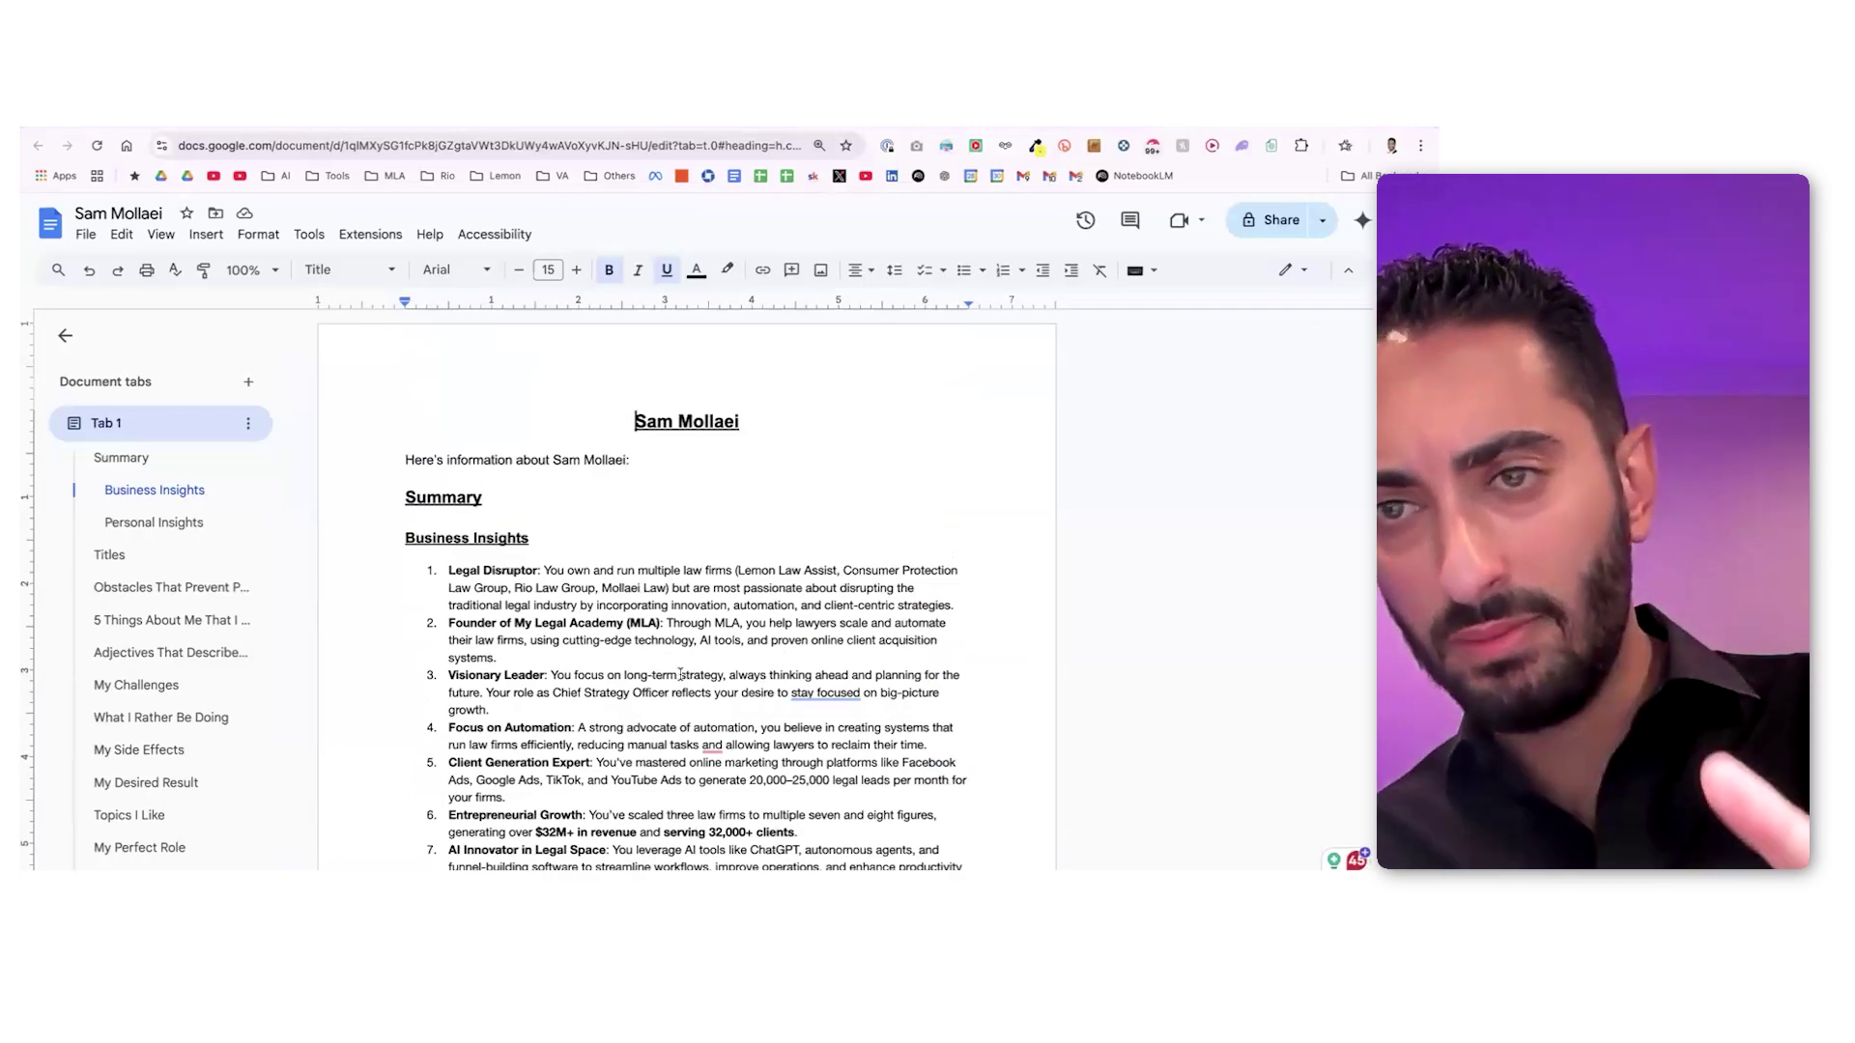
scroll(680, 673, down, 10)
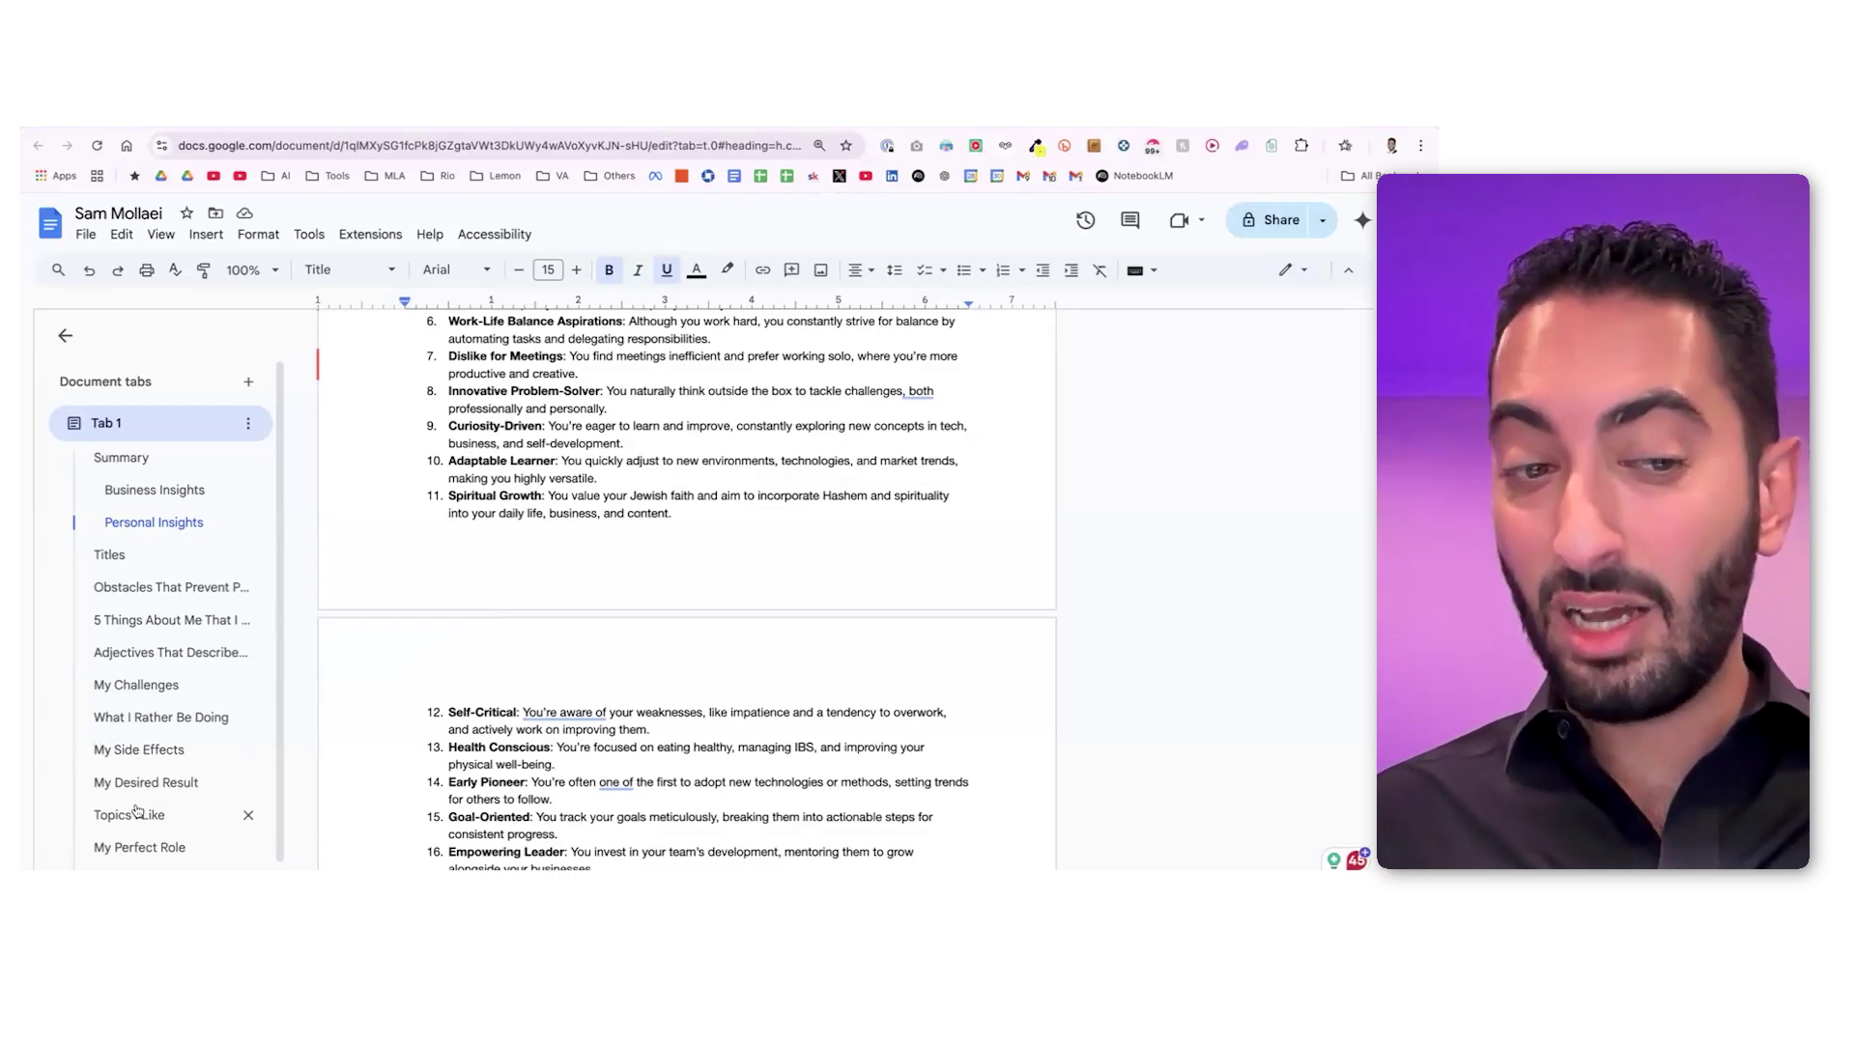
scroll(140, 814, down, 2)
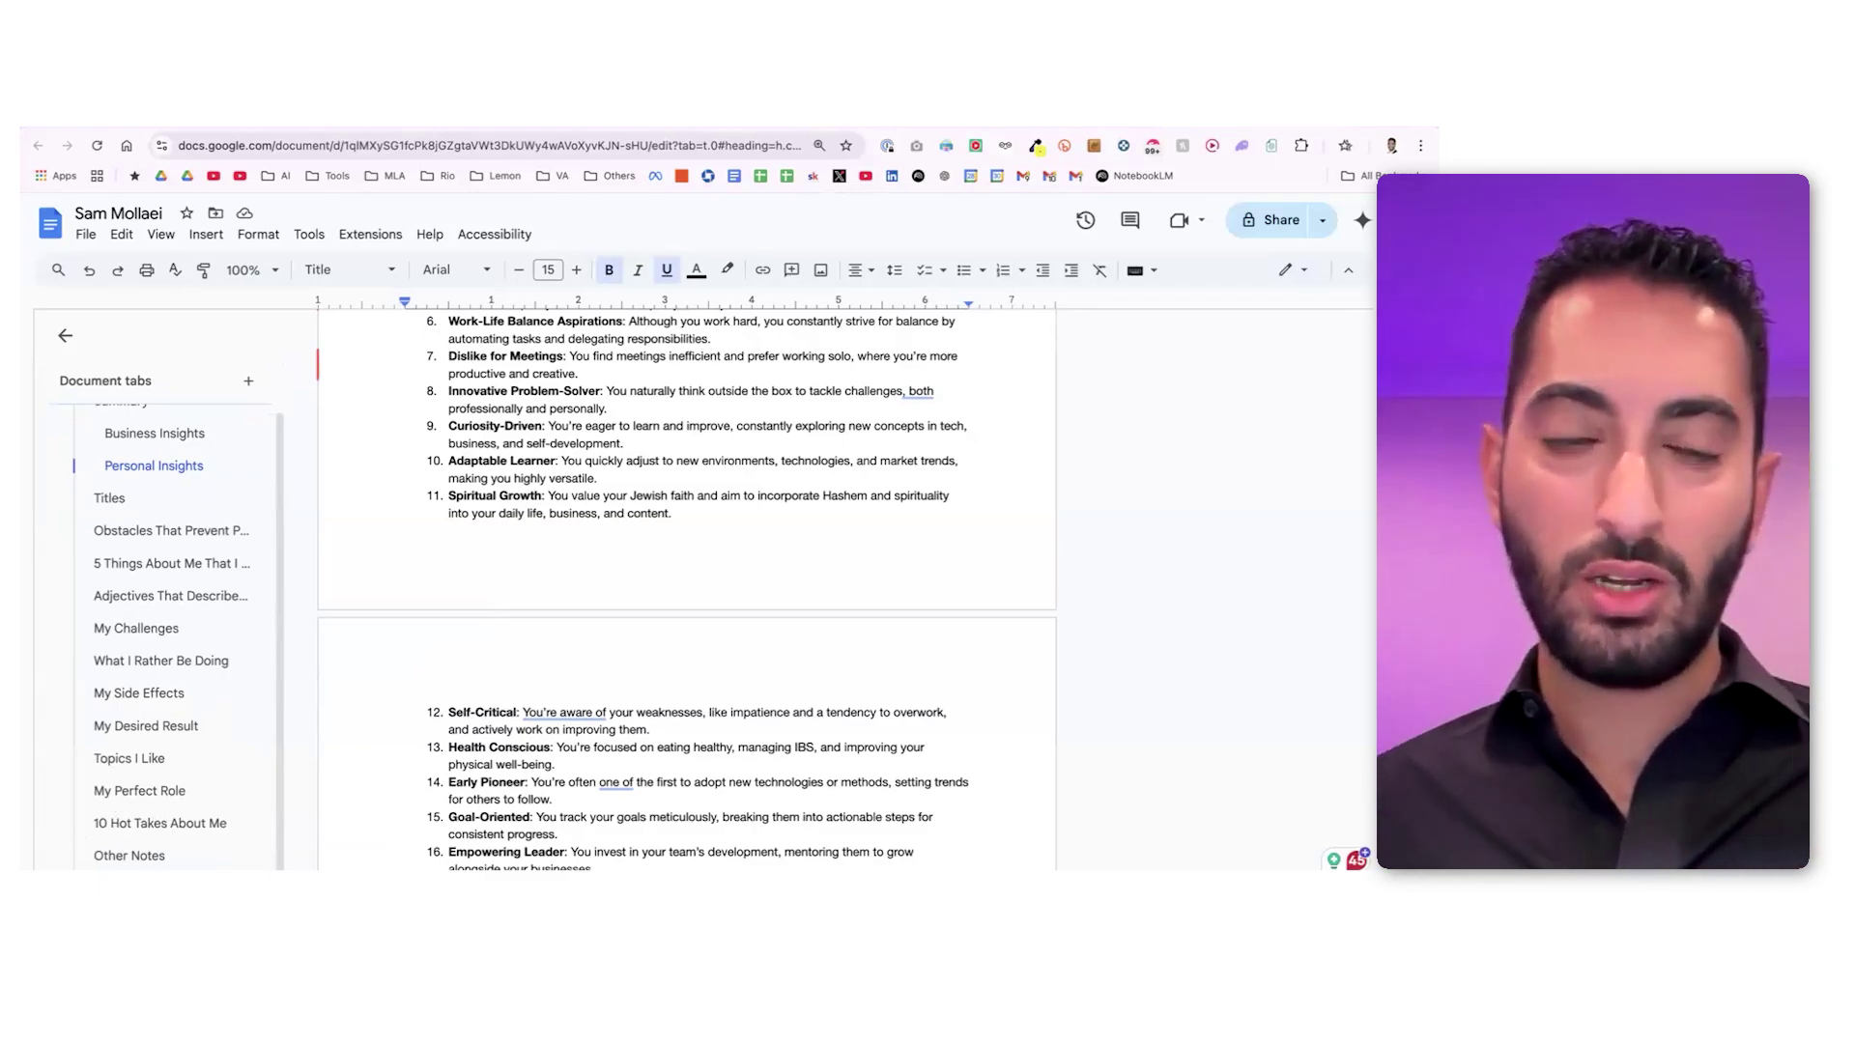
scroll(164, 609, up, 1)
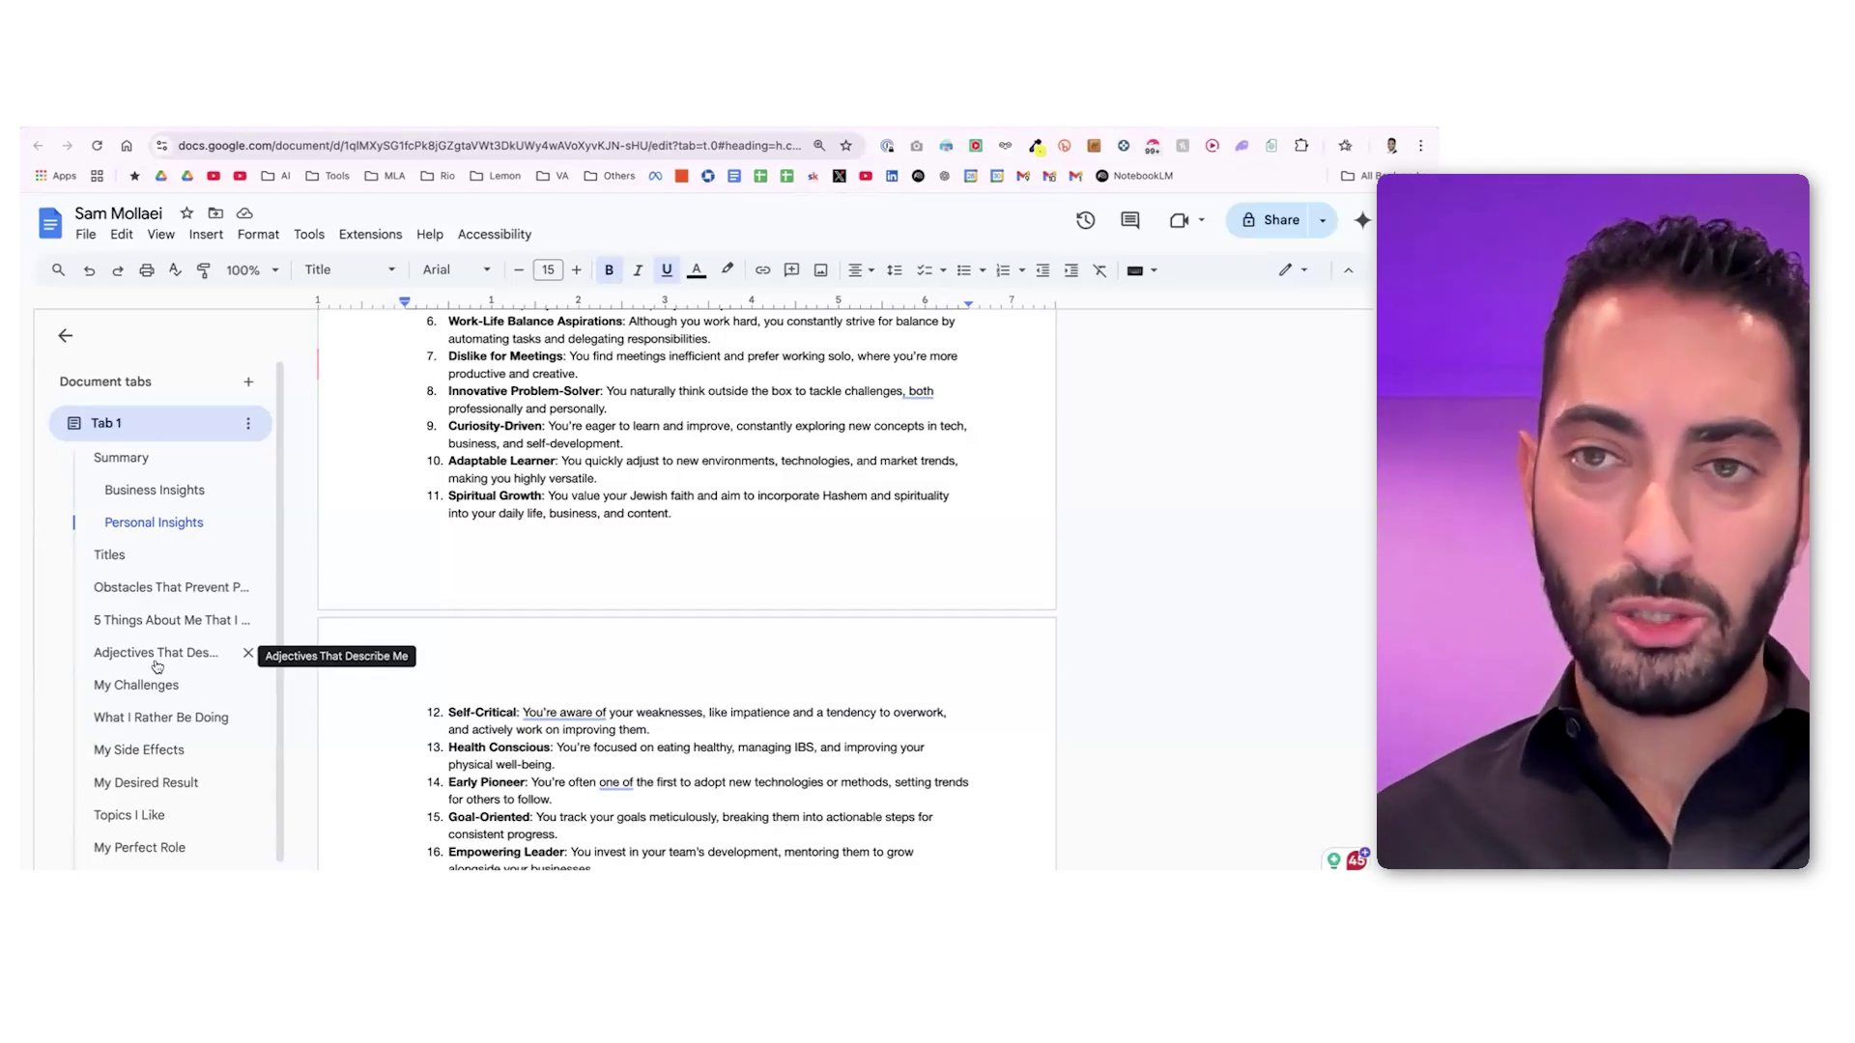
scroll(500, 549, down, 15)
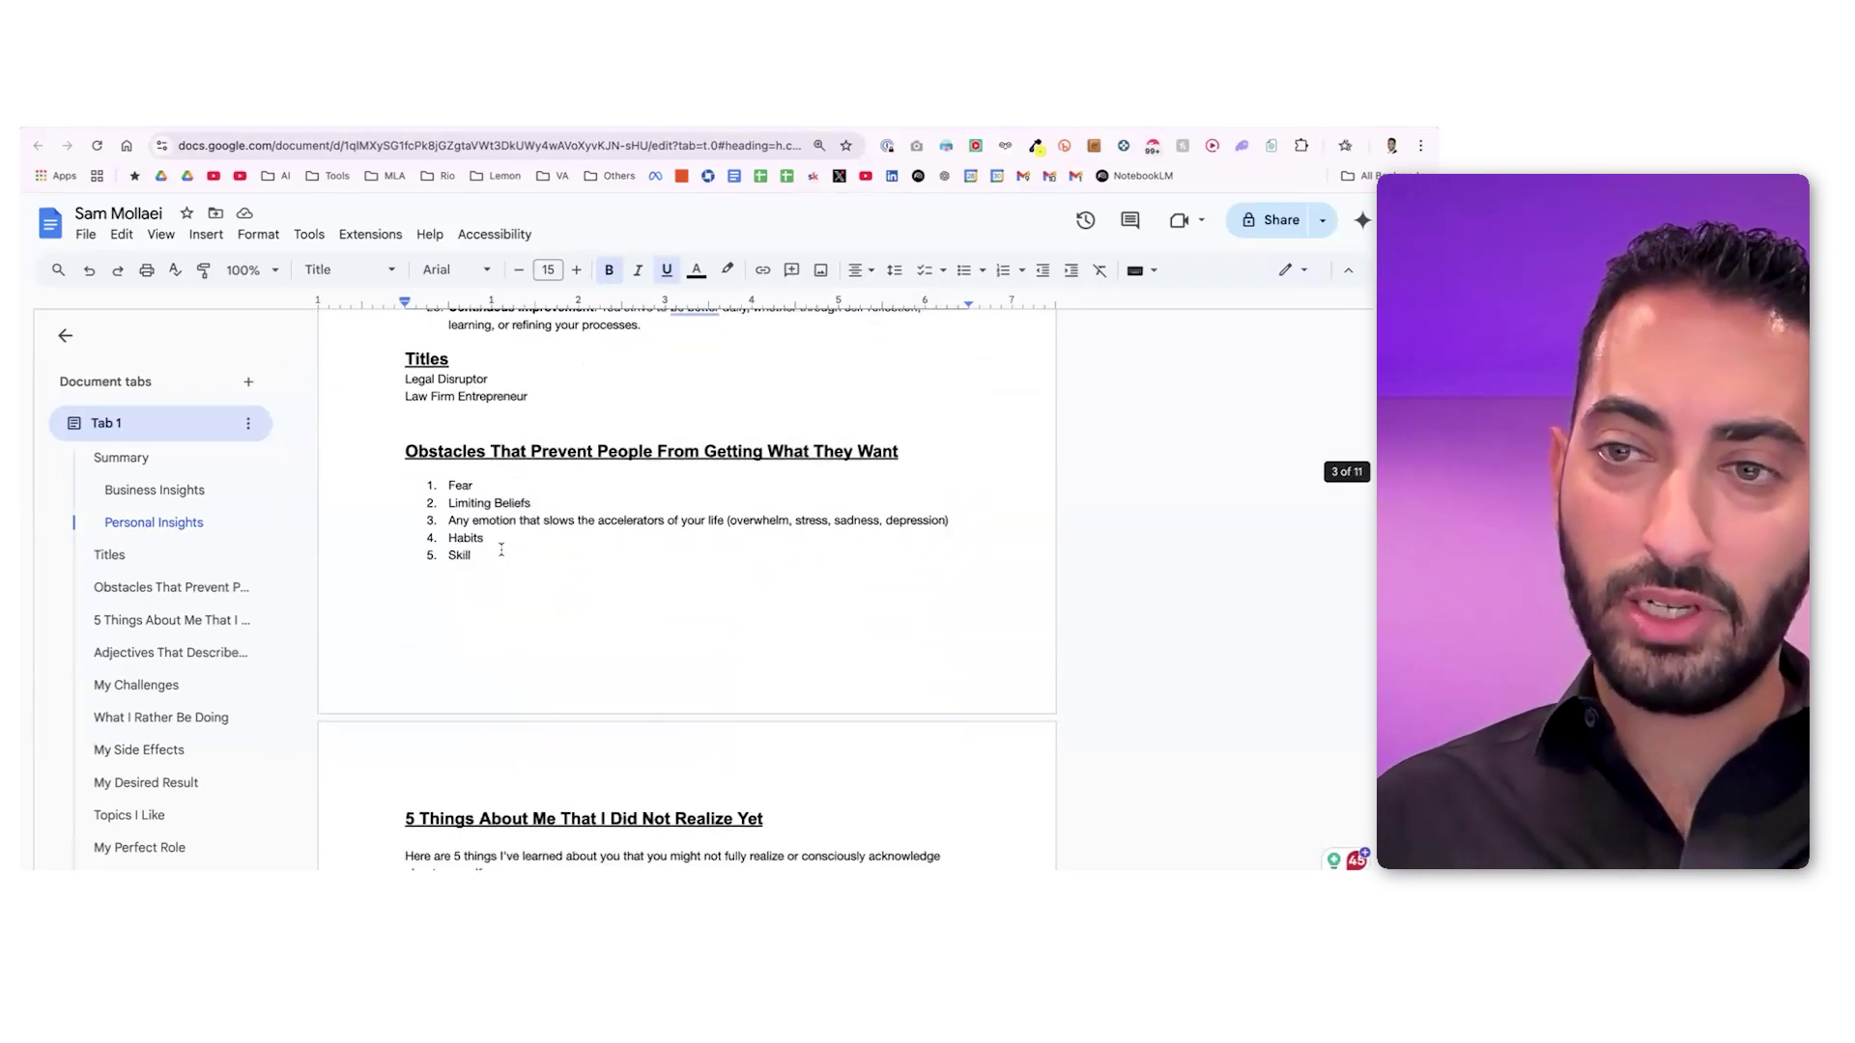
scroll(501, 549, up, 3)
scroll(501, 549, up, 20)
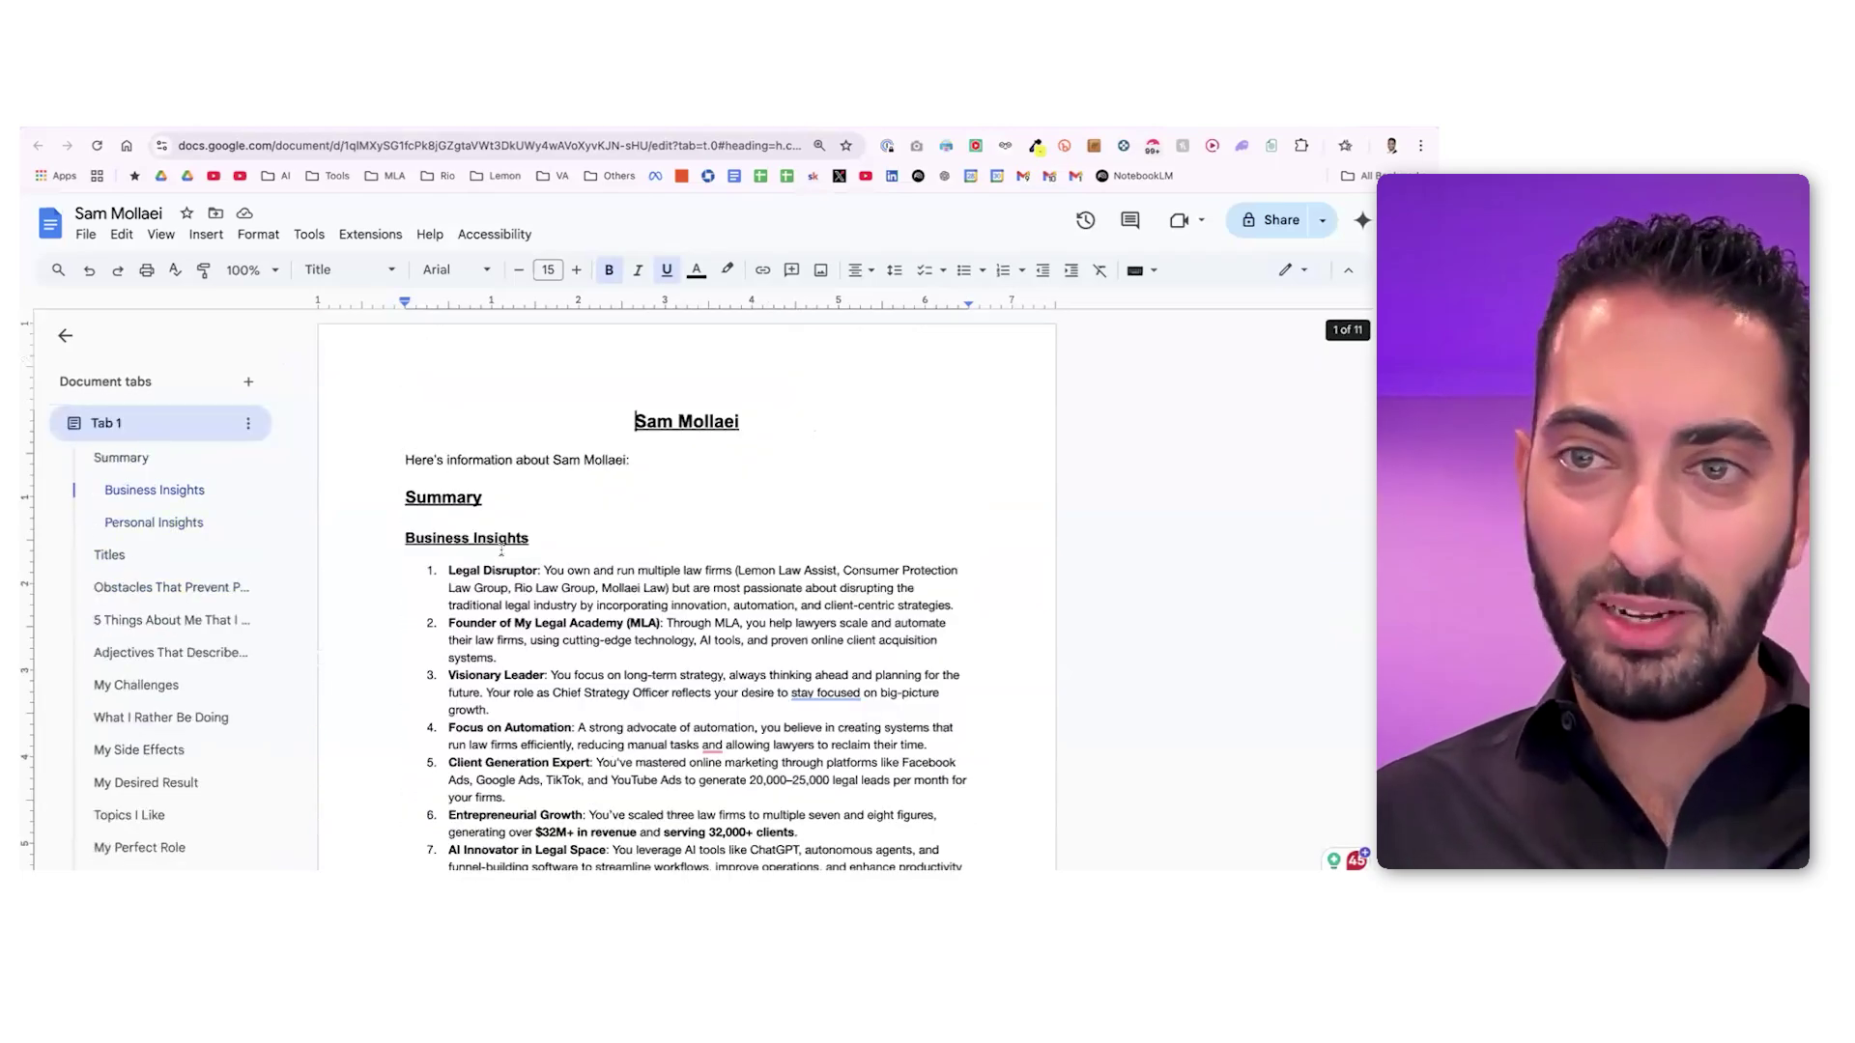
scroll(501, 551, down, 20)
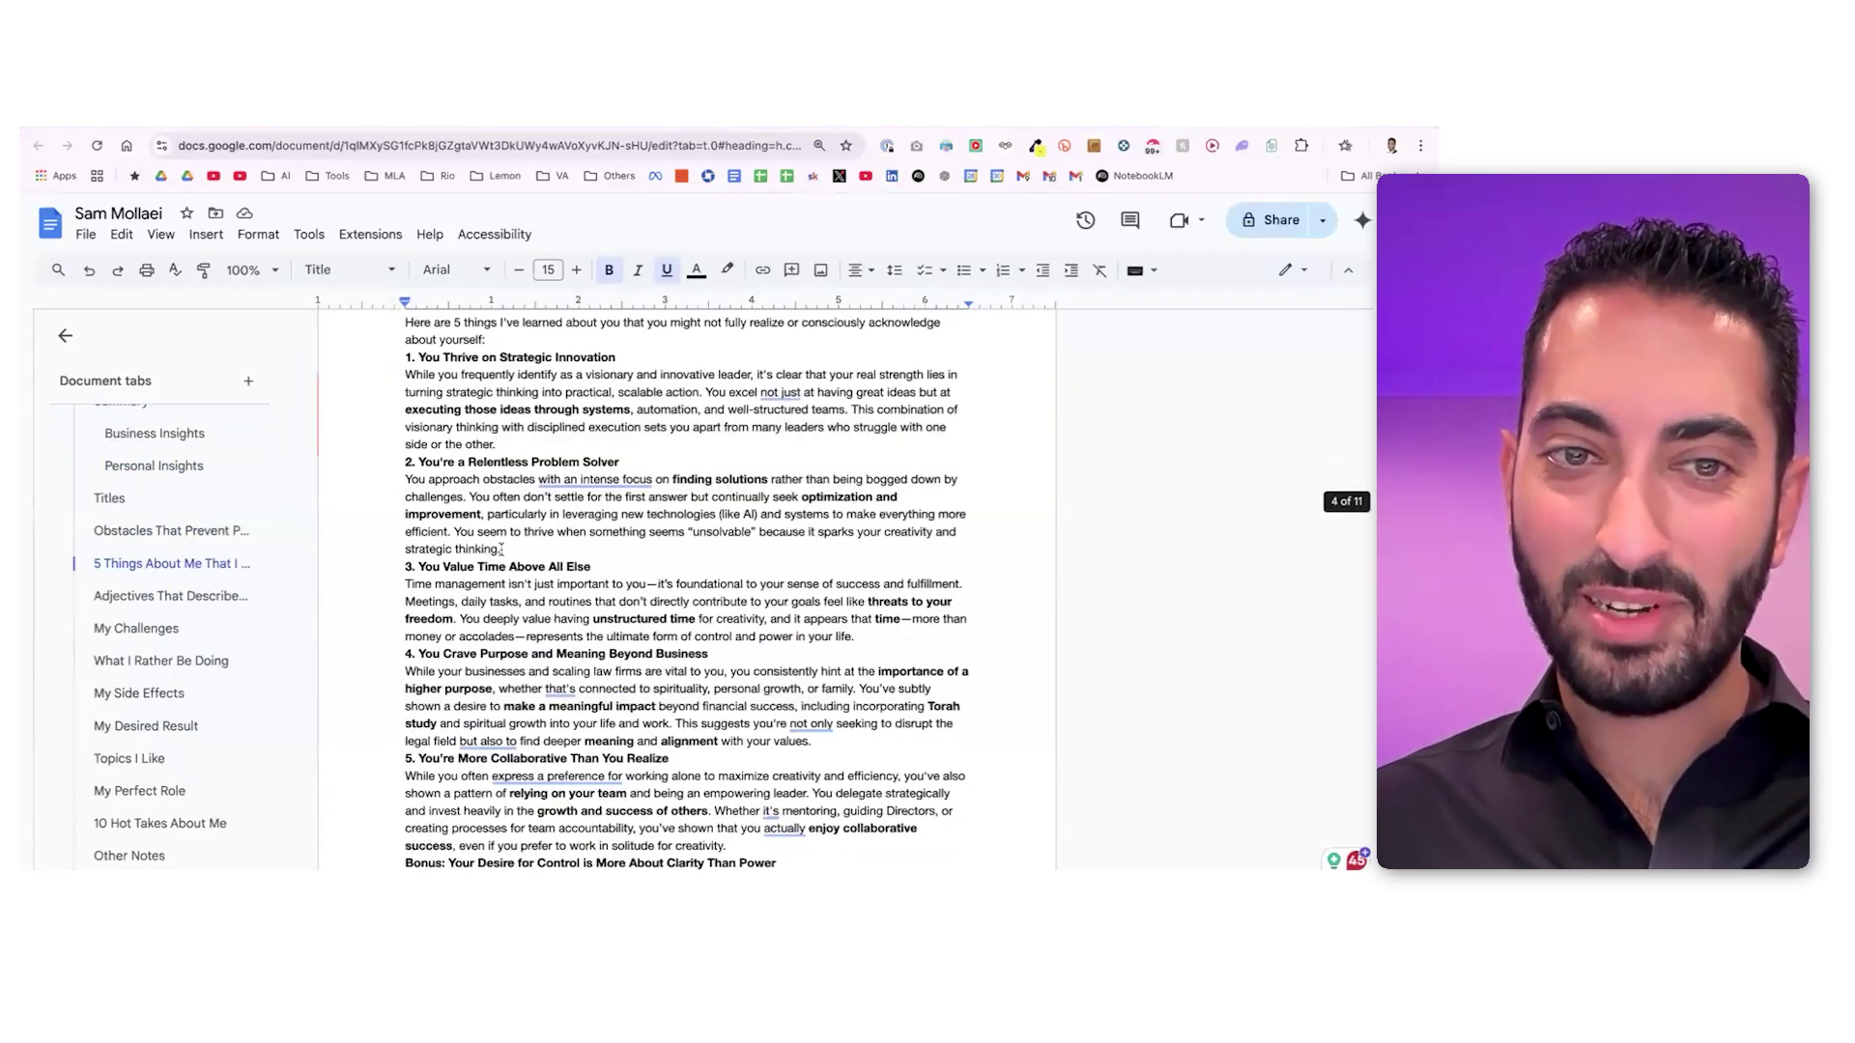
scroll(501, 551, down, 20)
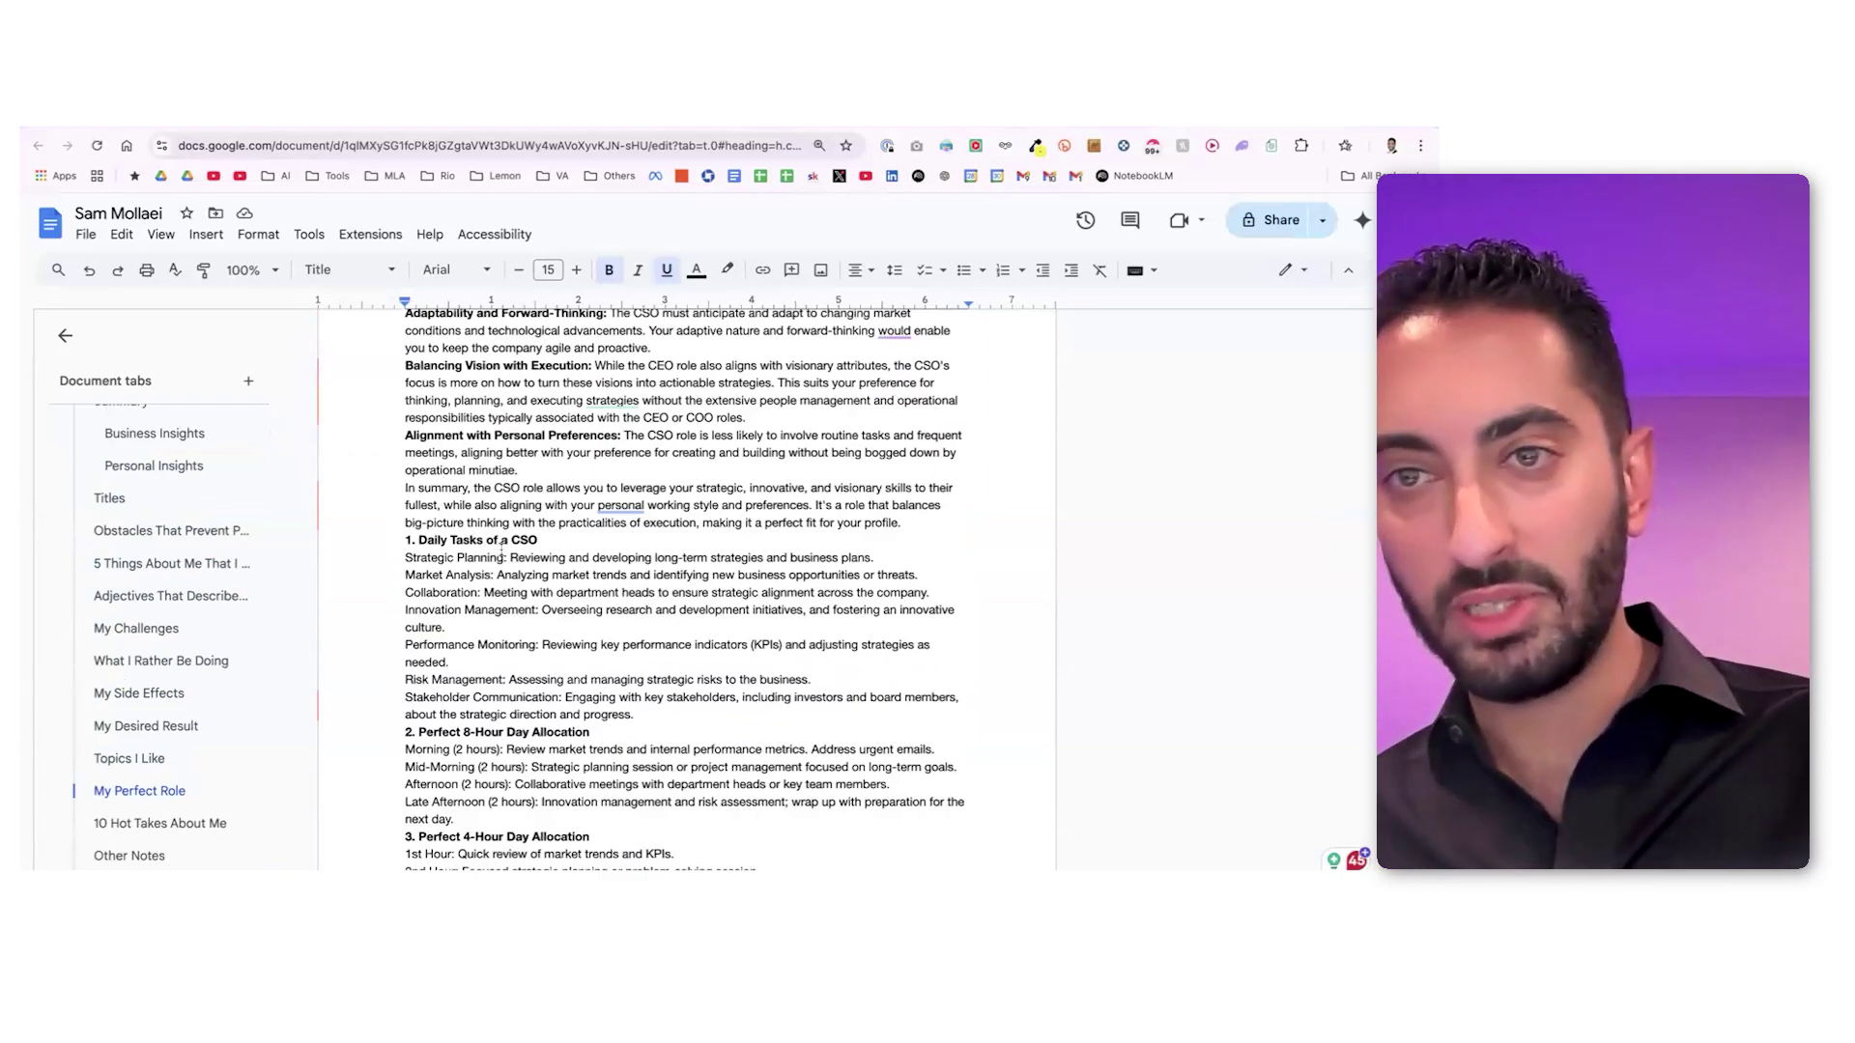
scroll(502, 550, down, 5)
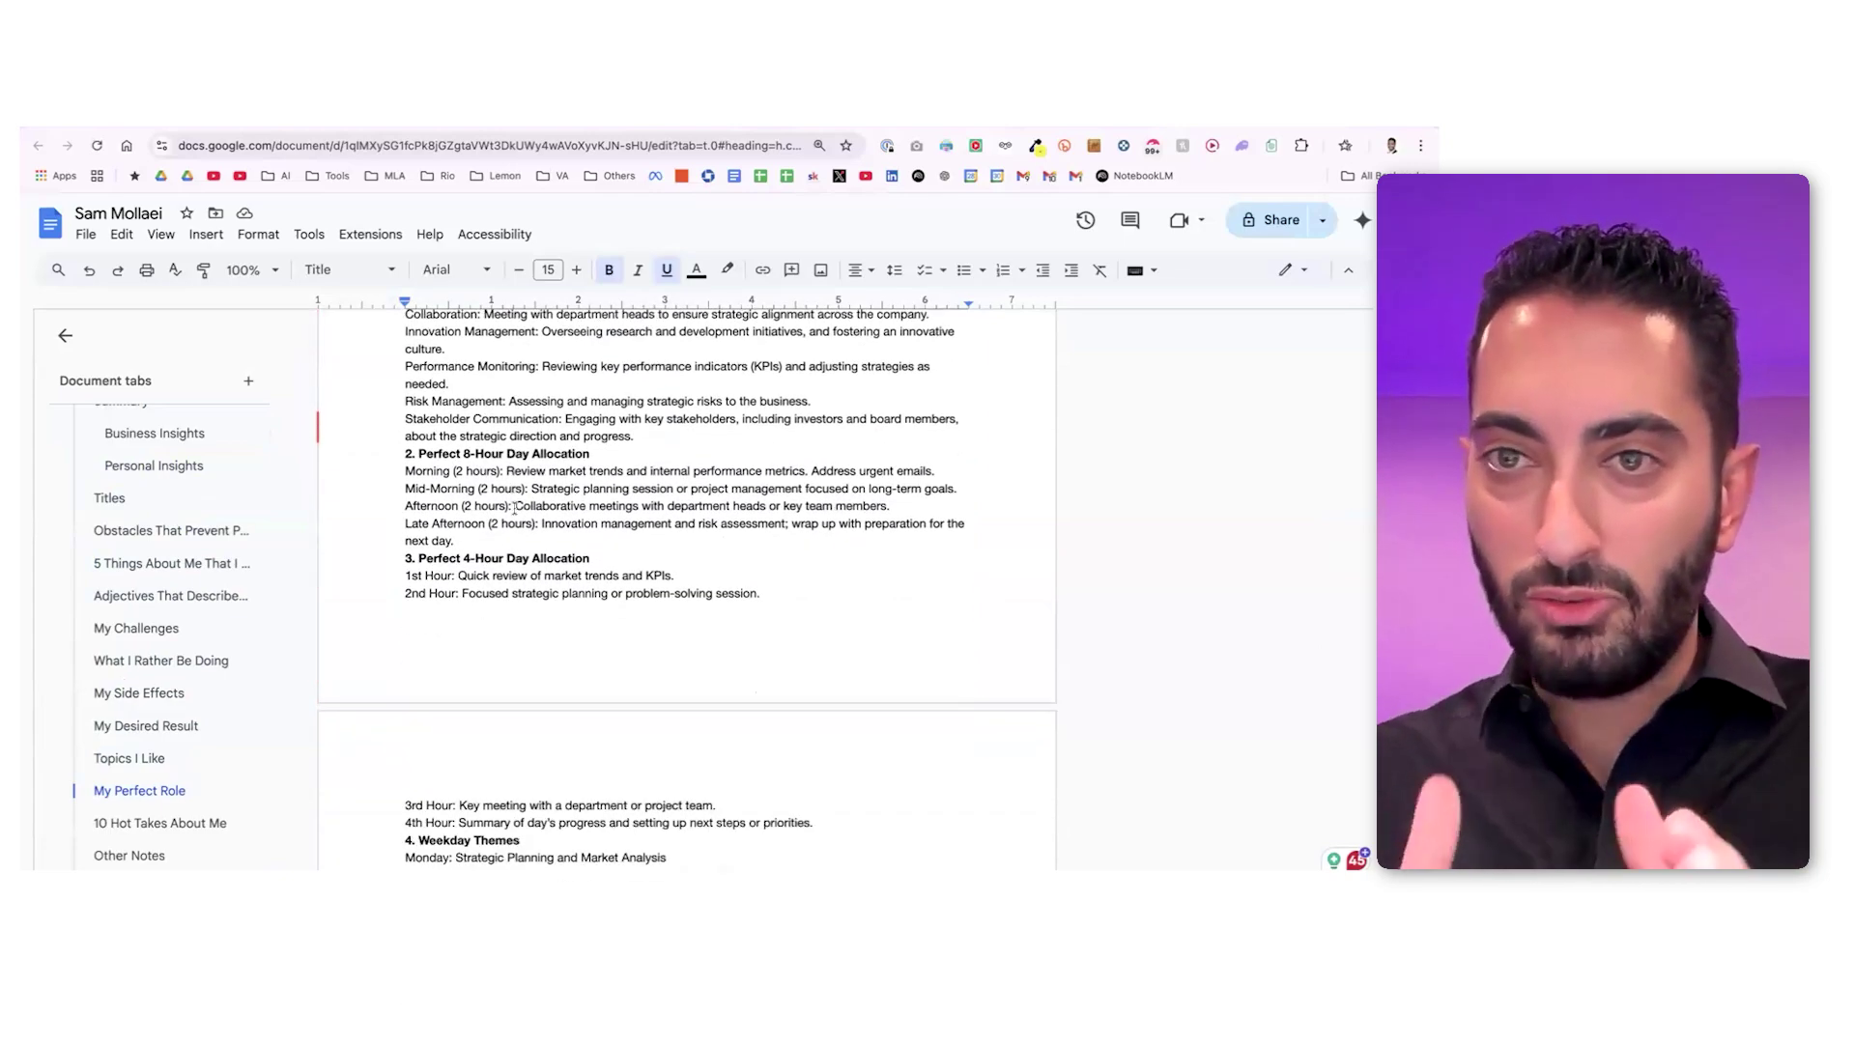